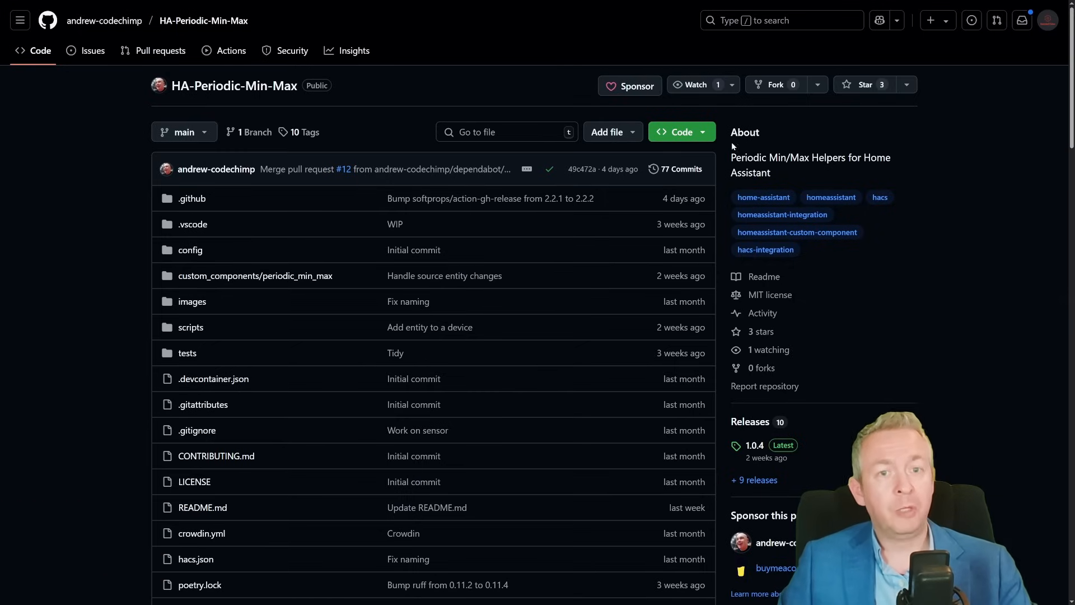
- Star the HA-Periodic-Min-Max repository and open its HACS repository link in Home Assistant
left_click(847, 85)
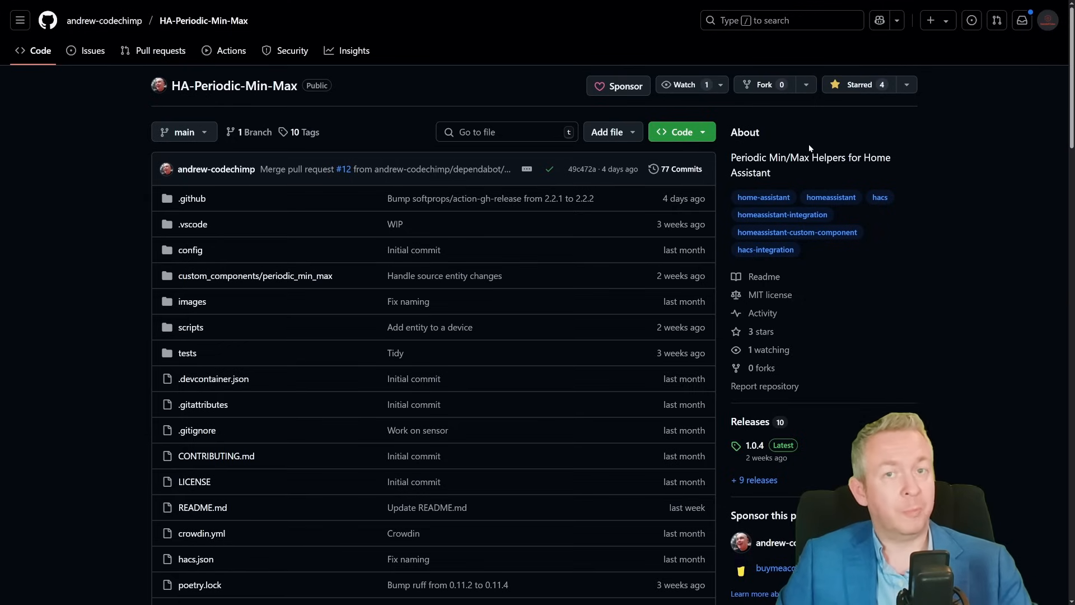
scroll(810, 147, "down", 7)
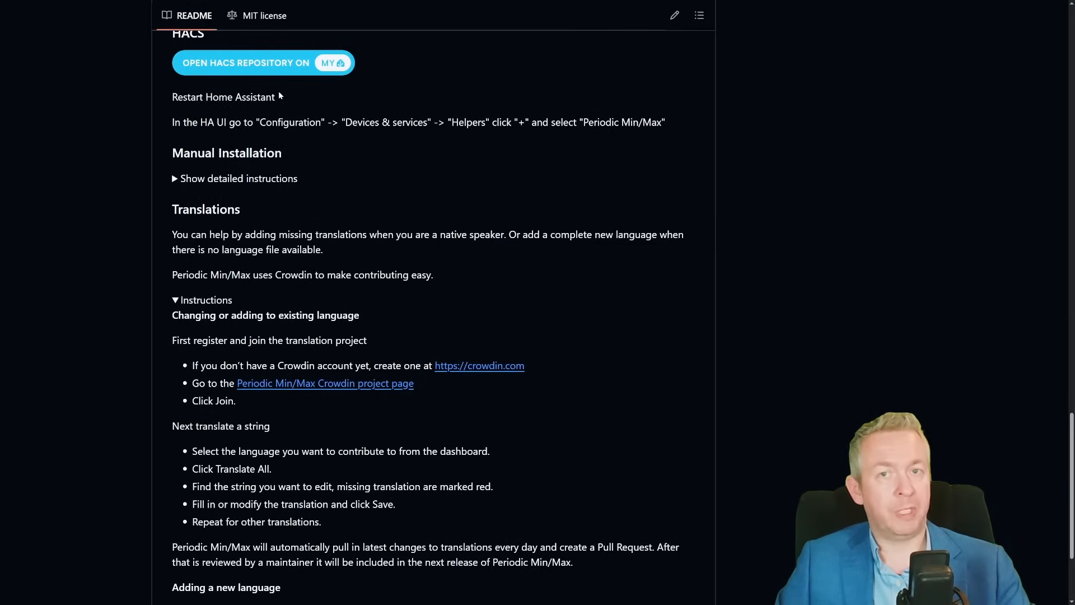
left_click(268, 67)
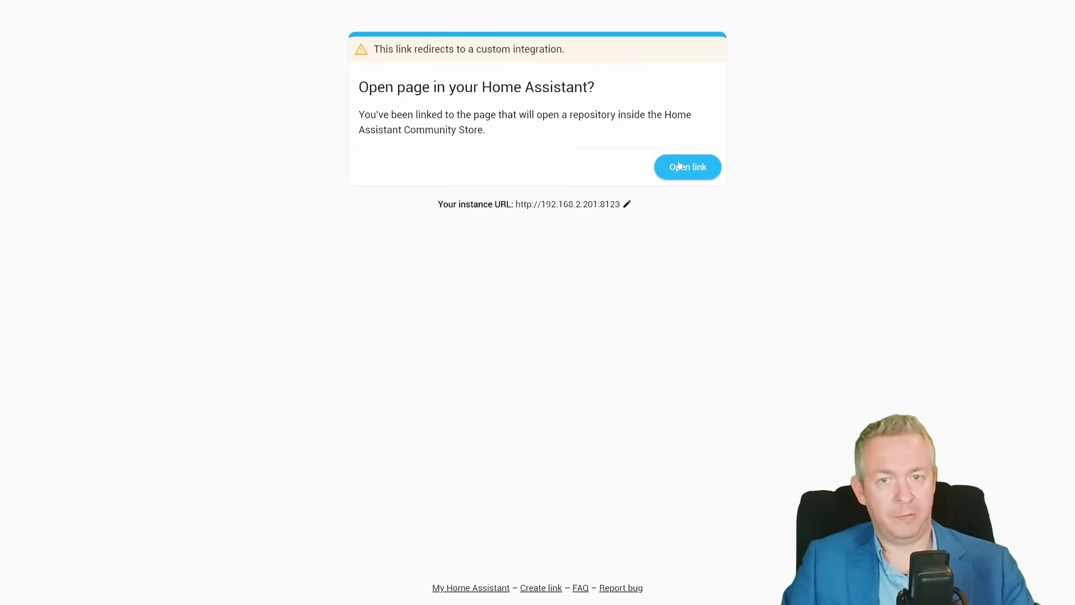
left_click(690, 174)
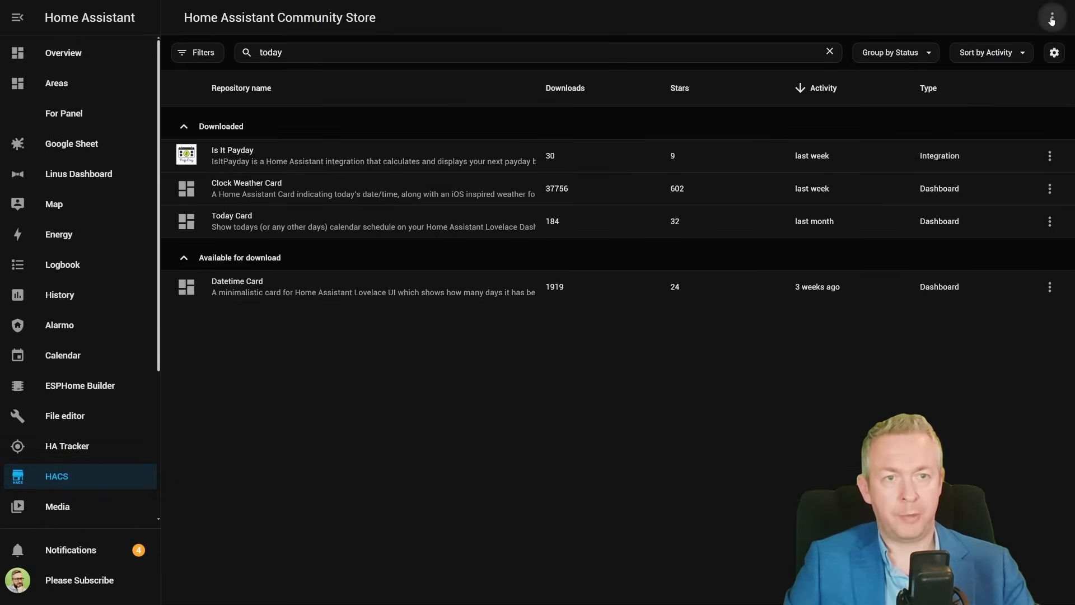
left_click(1052, 18)
left_click(984, 162)
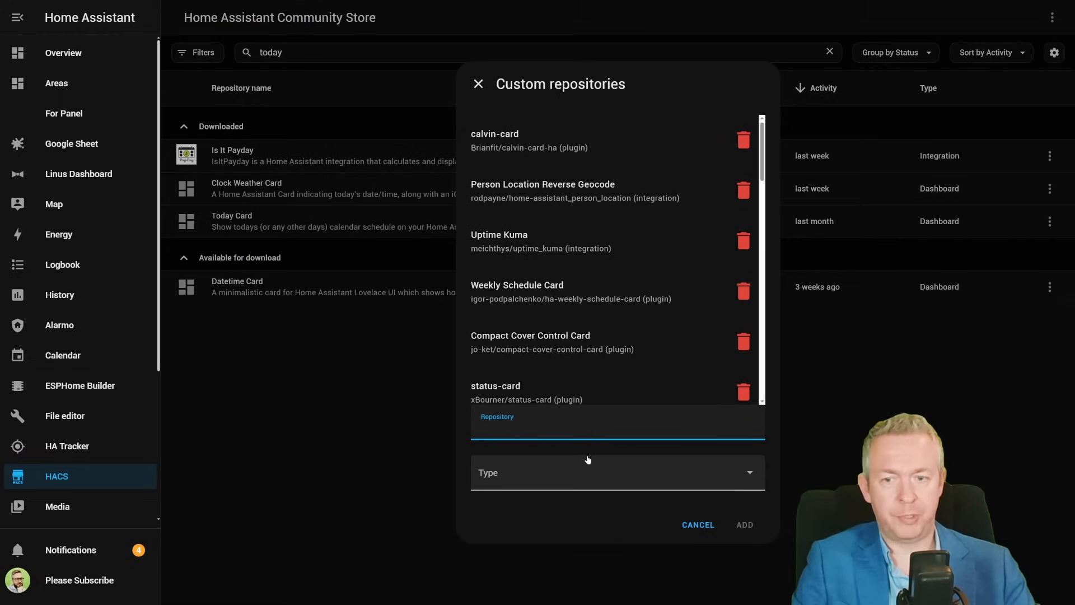
type("https://github.com/andrew-codechimp/HA-Periodic-Min-Max")
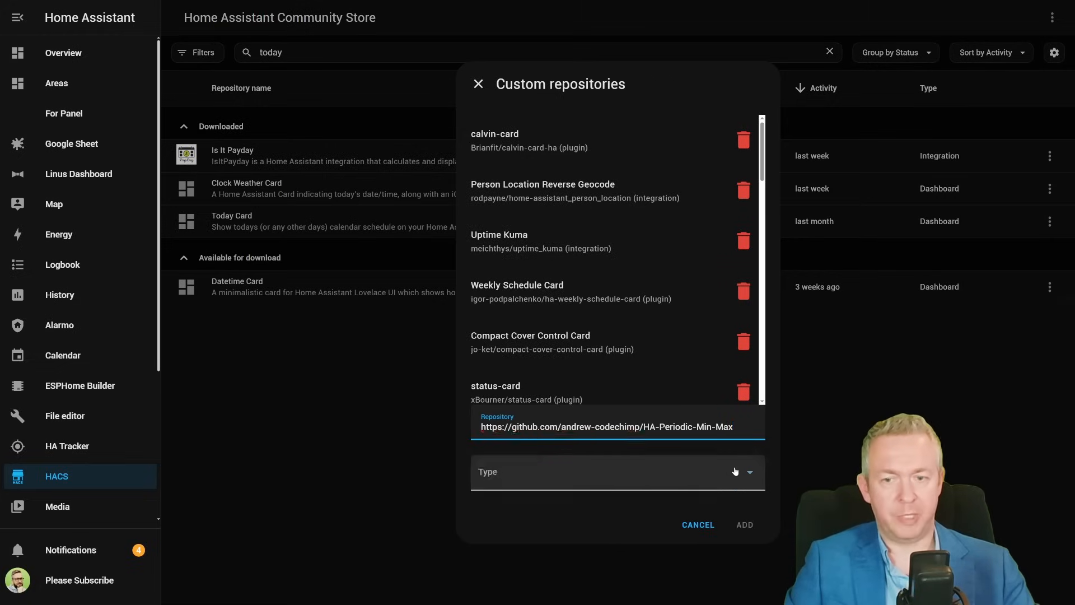
left_click(614, 473)
left_click(493, 345)
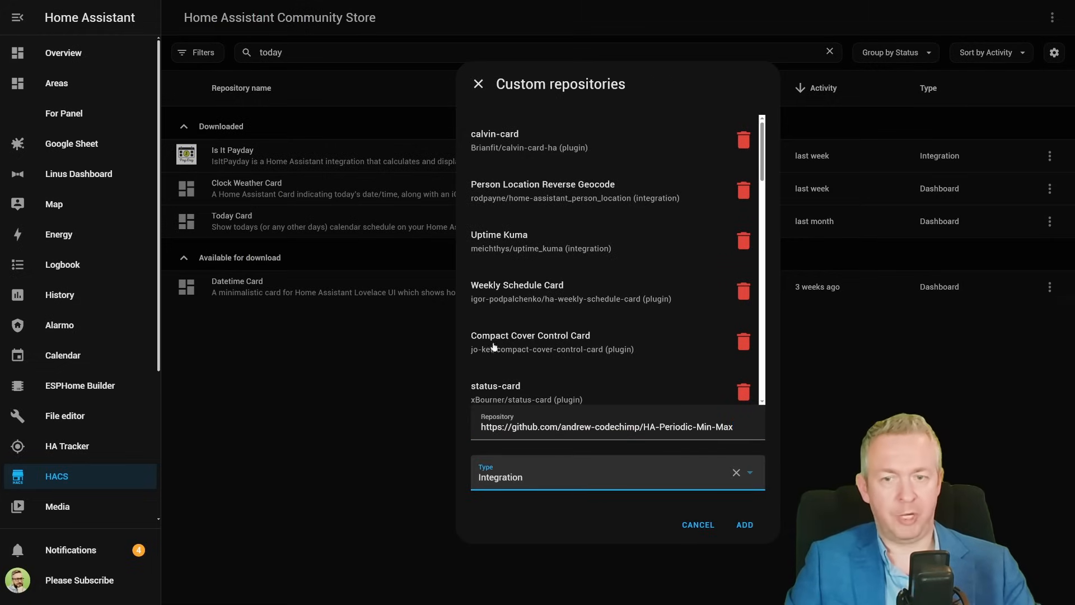
left_click(745, 524)
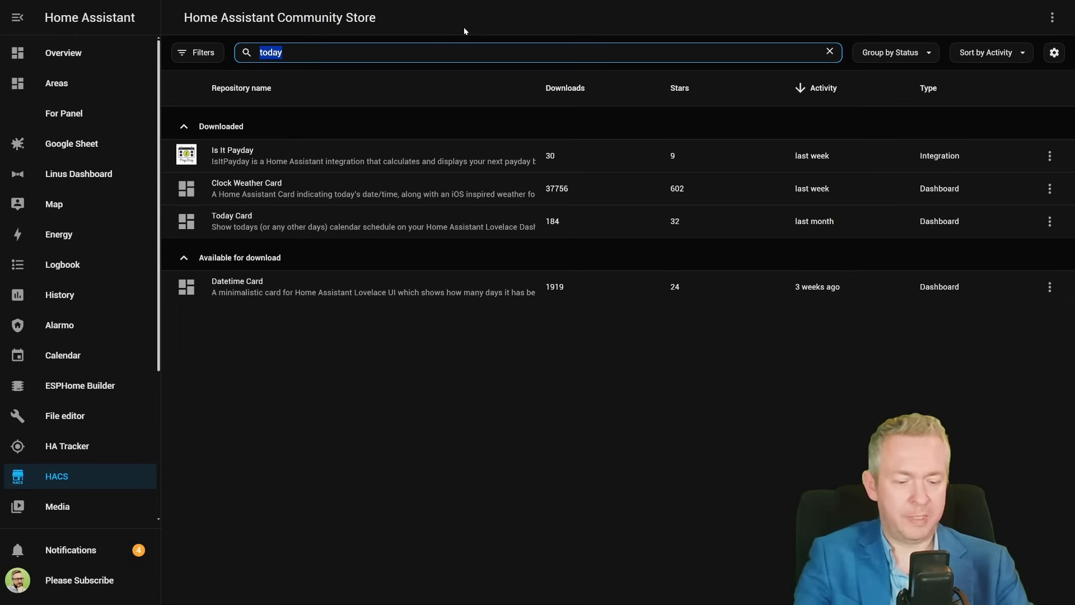
- Search HACS for "perio" and download the Periodic Min/Max integration, version 1.0.4
type("perio")
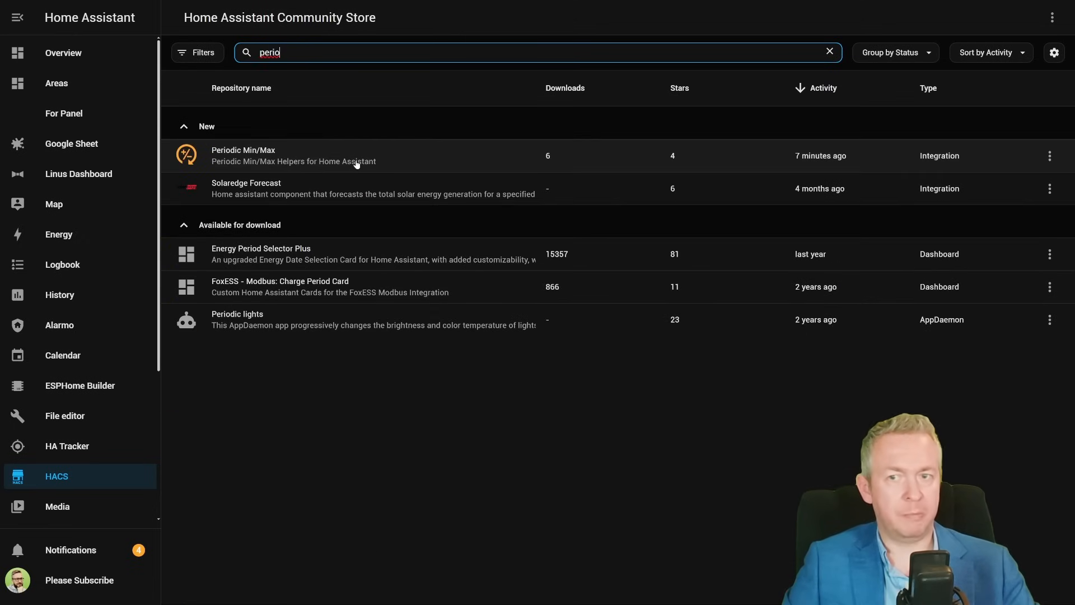
left_click(356, 163)
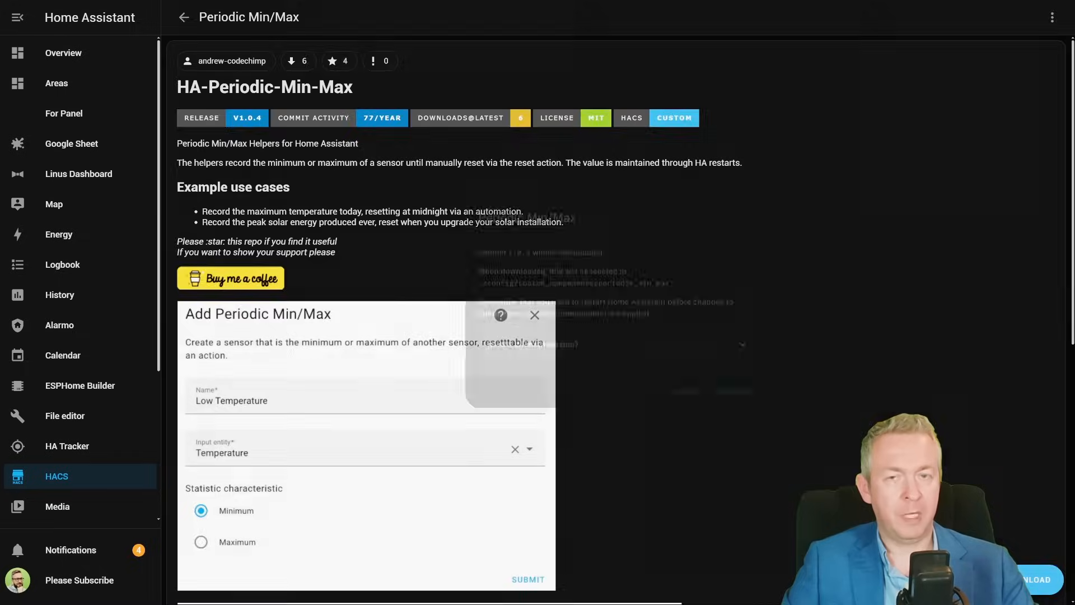
left_click(1038, 580)
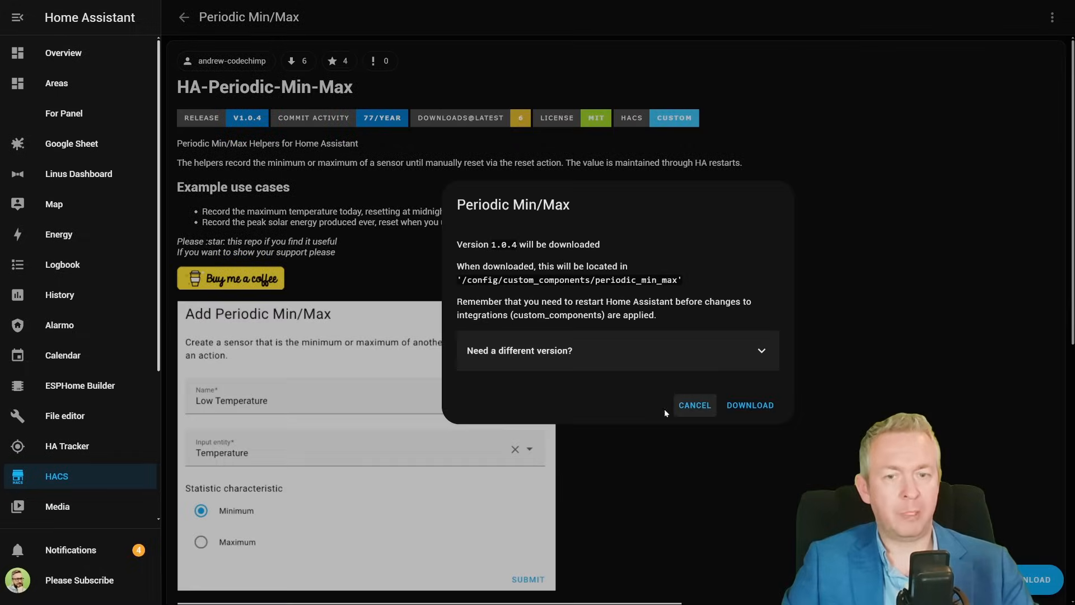
left_click(748, 405)
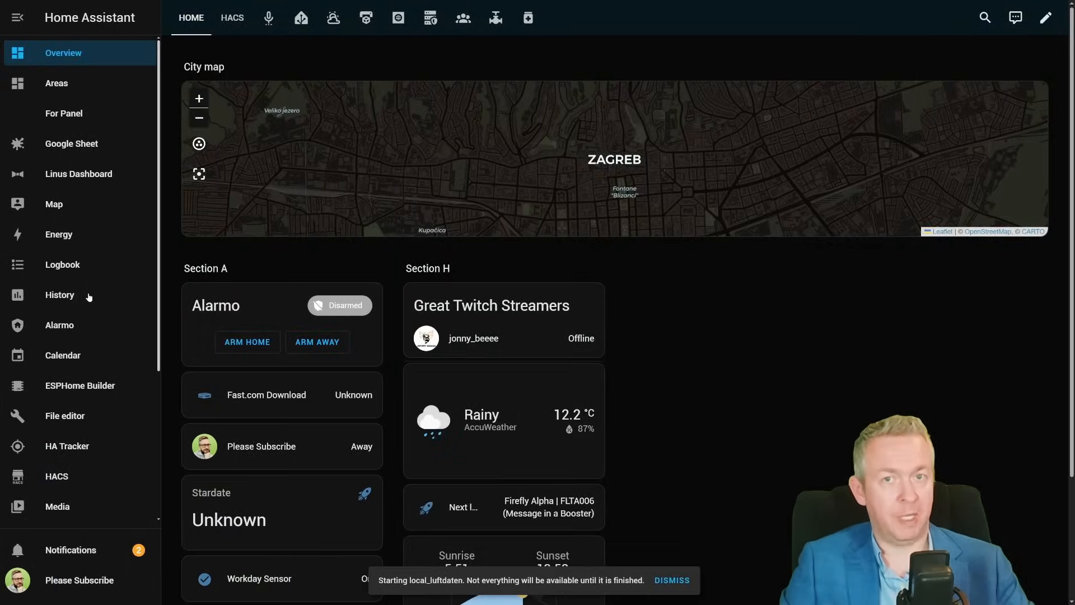
- Start creating a new Periodic Min/Max helper from the Helpers list in Devices & services settings
scroll(89, 297, "down", 5)
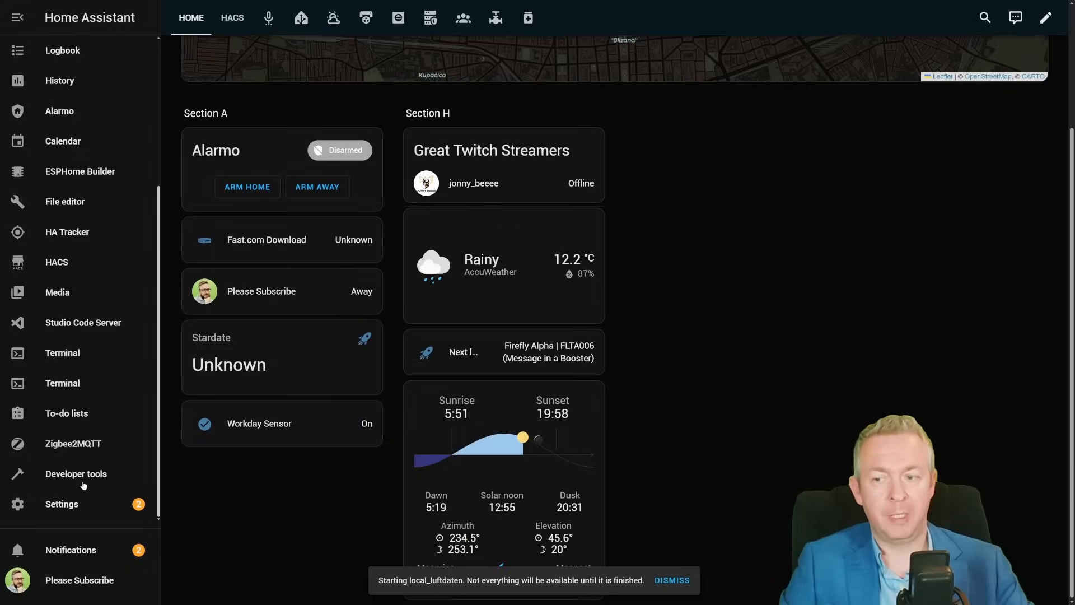
left_click(84, 504)
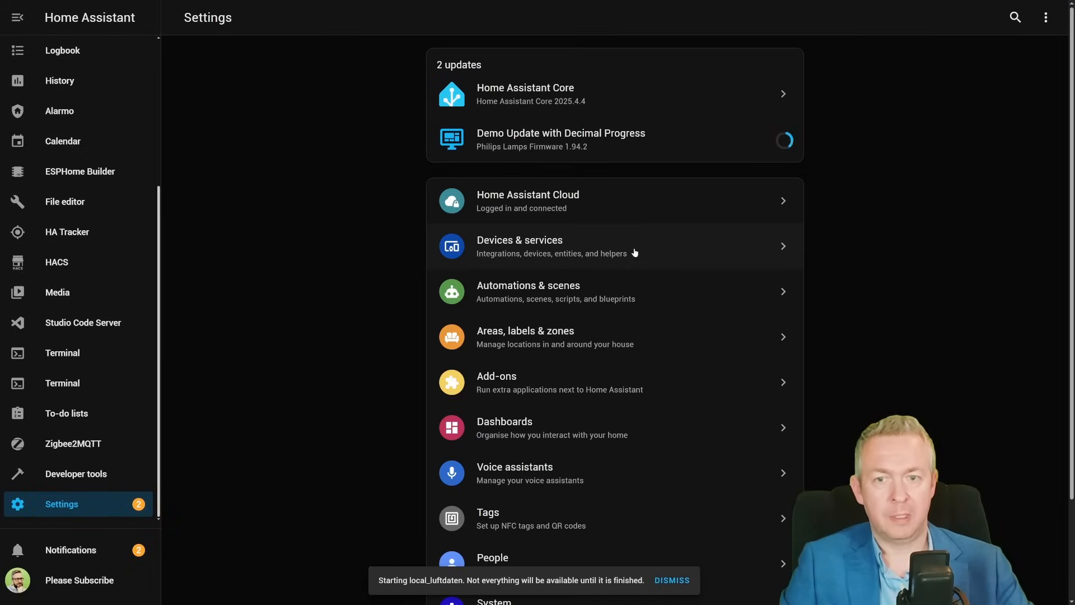
left_click(632, 247)
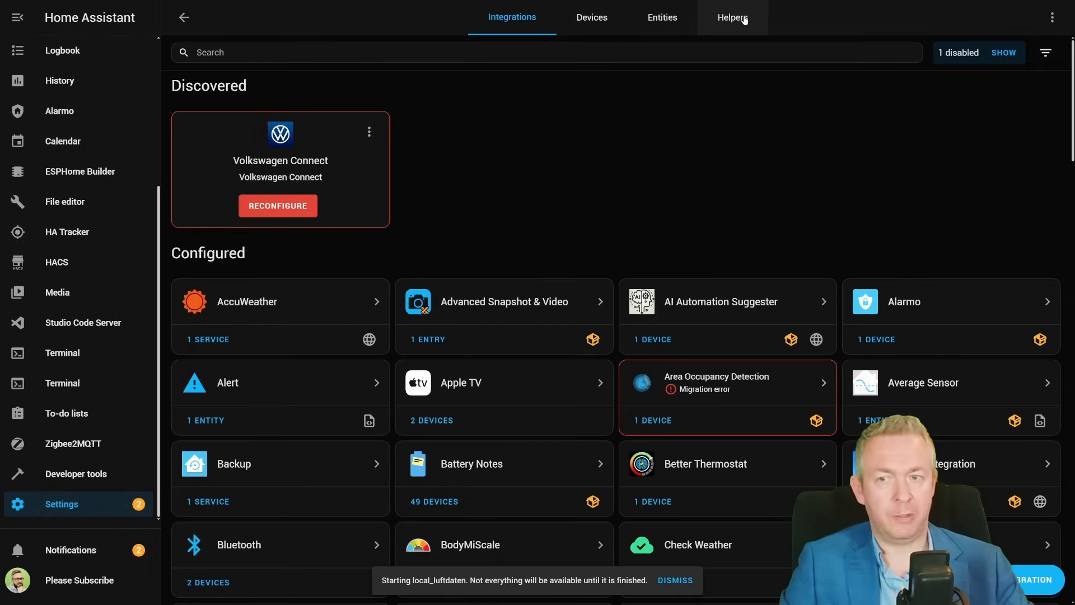
left_click(744, 20)
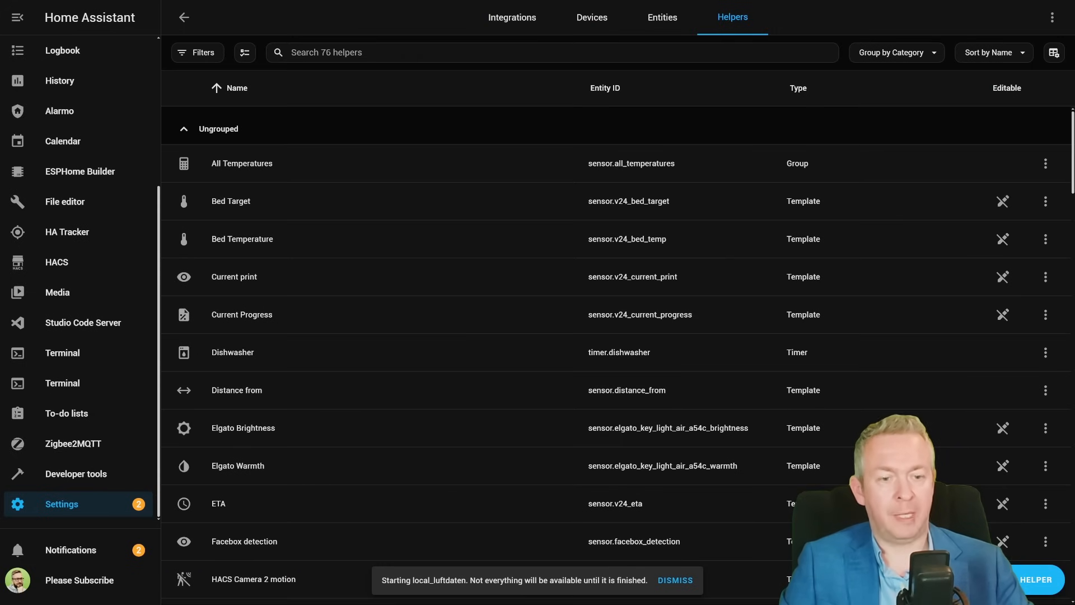
left_click(1036, 580)
scroll(480, 328, "down", 5)
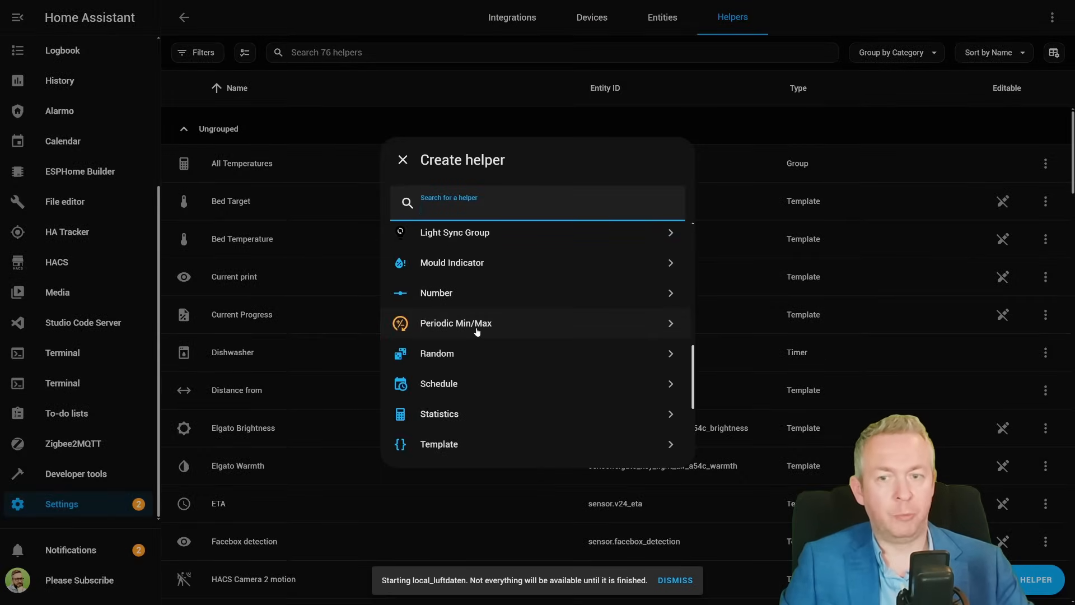
left_click(477, 331)
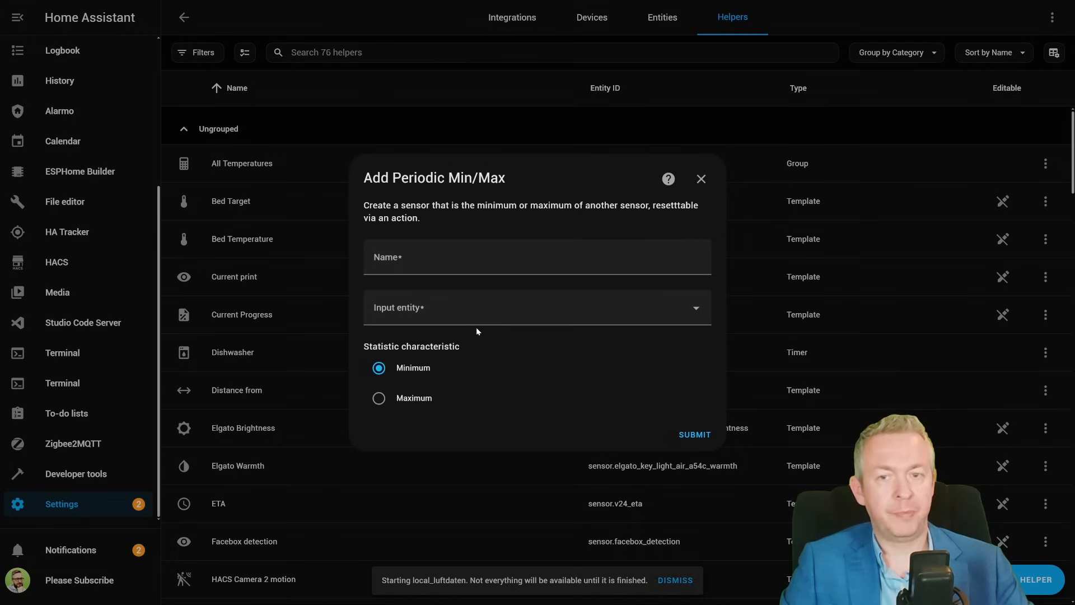
- Create the helper named "Synlogy 920 max temperature" using eBroz920 Temperature as input entity and Maximum as statistic
left_click(465, 256)
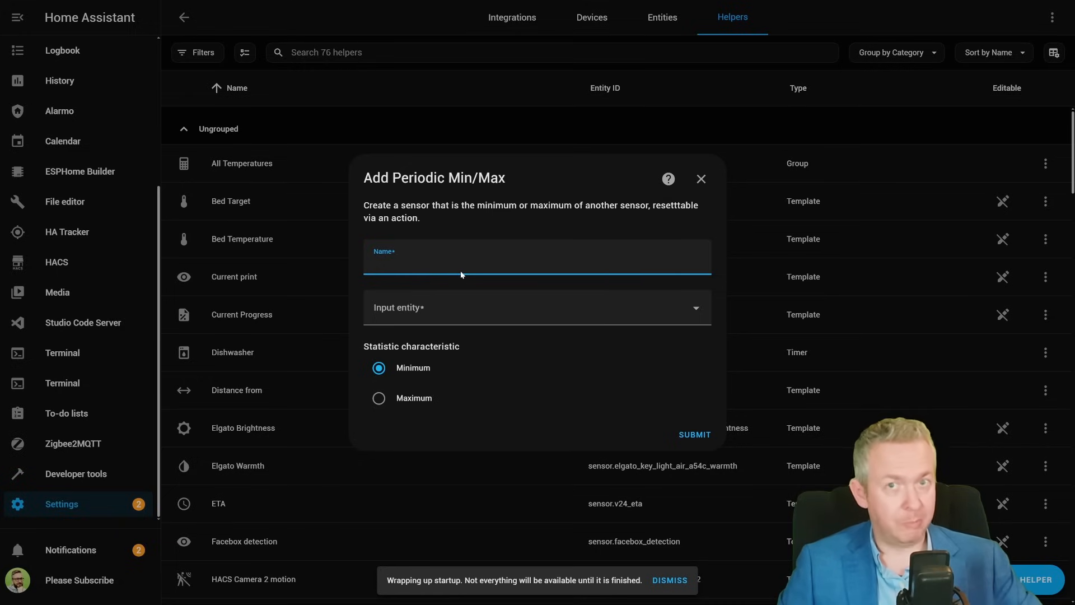
type("Synlogy 920 max temperature")
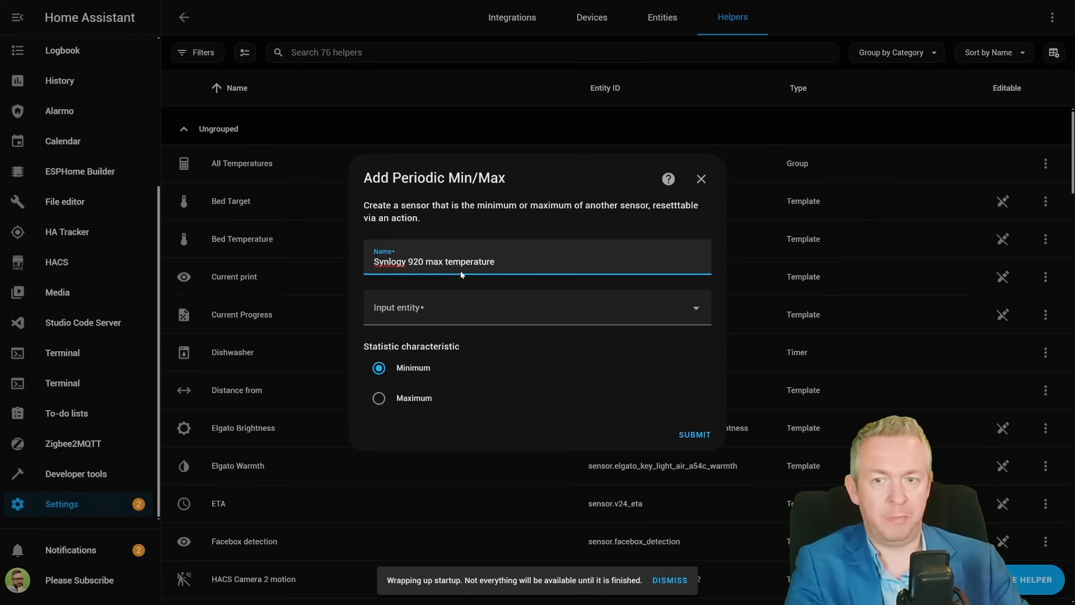
key("Tab")
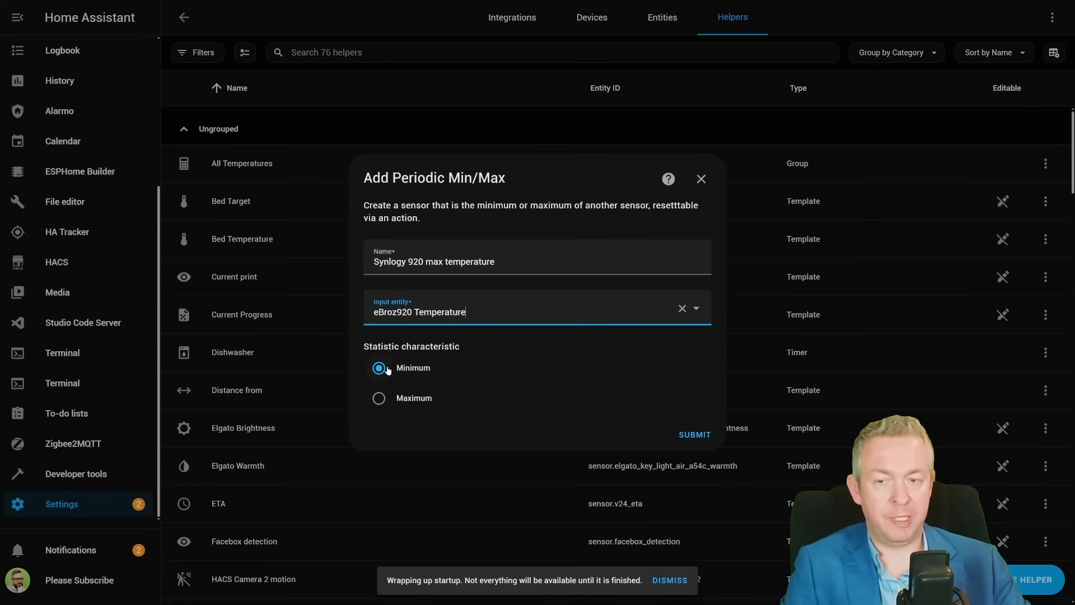
left_click(379, 398)
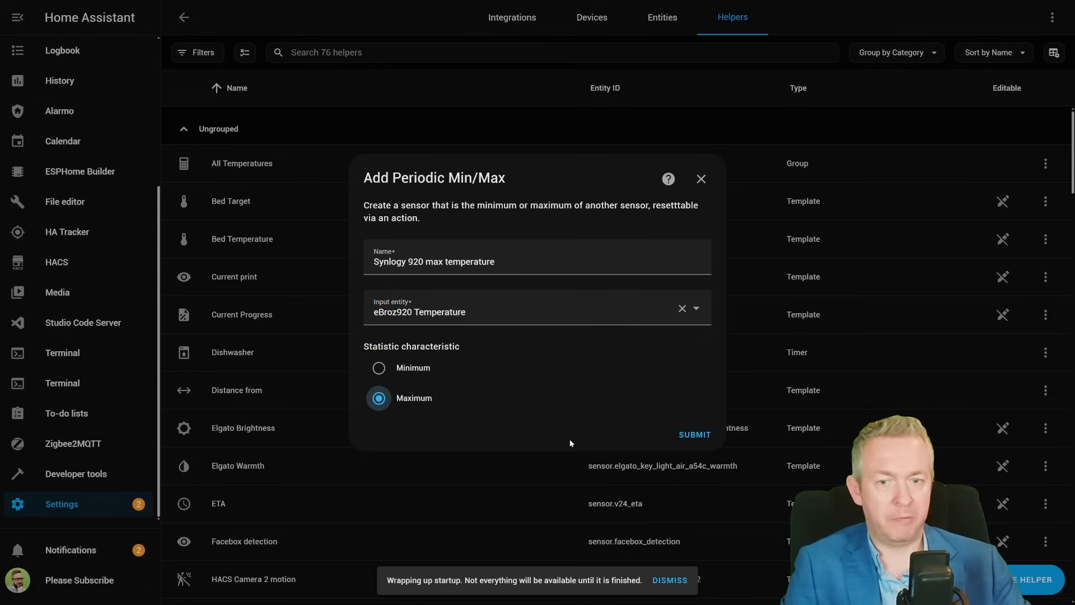
left_click(695, 435)
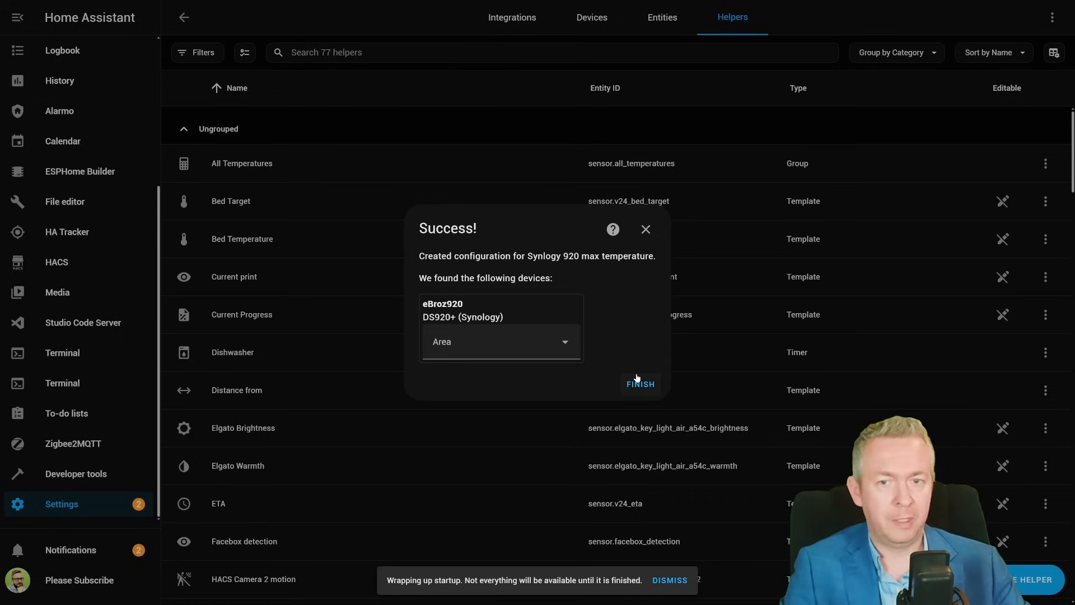
left_click(637, 383)
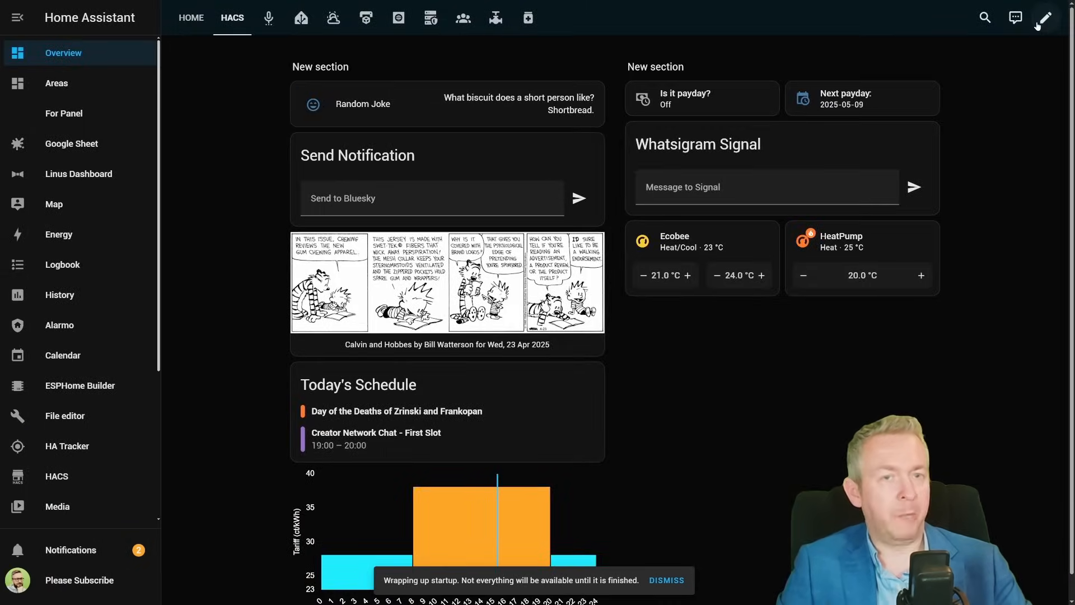
- Add a tile card showing Synlogy 920 max temperature to the HACS dashboard's second section and save
left_click(1045, 21)
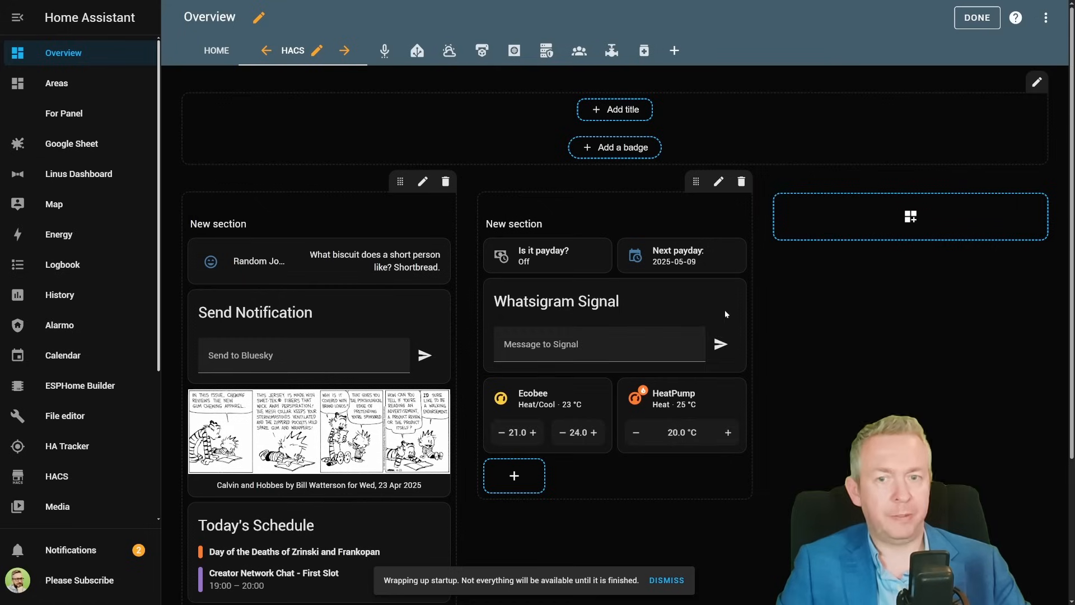
left_click(513, 484)
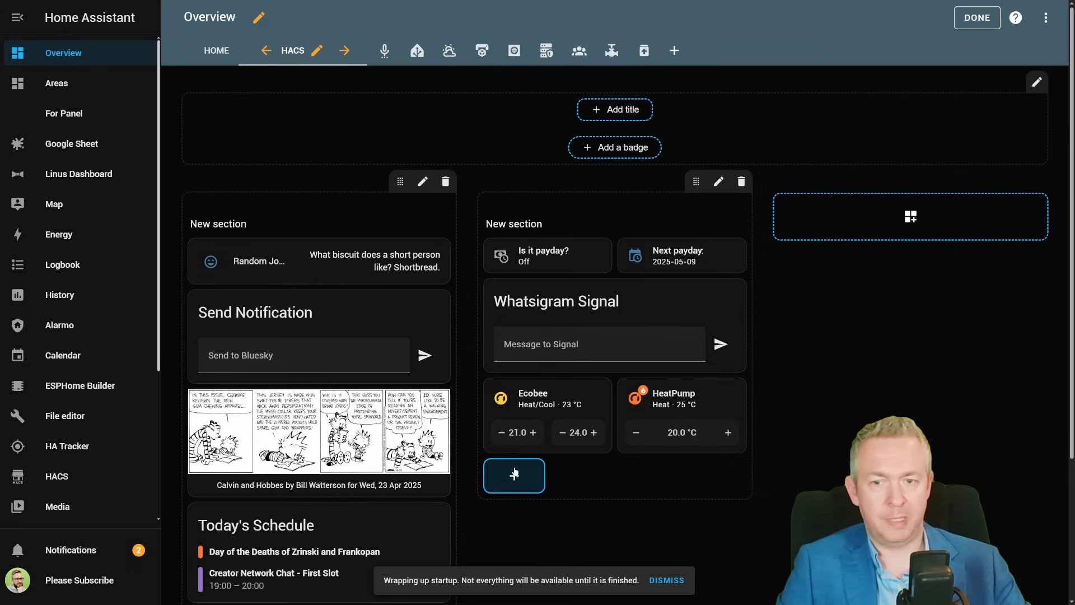
left_click(534, 207)
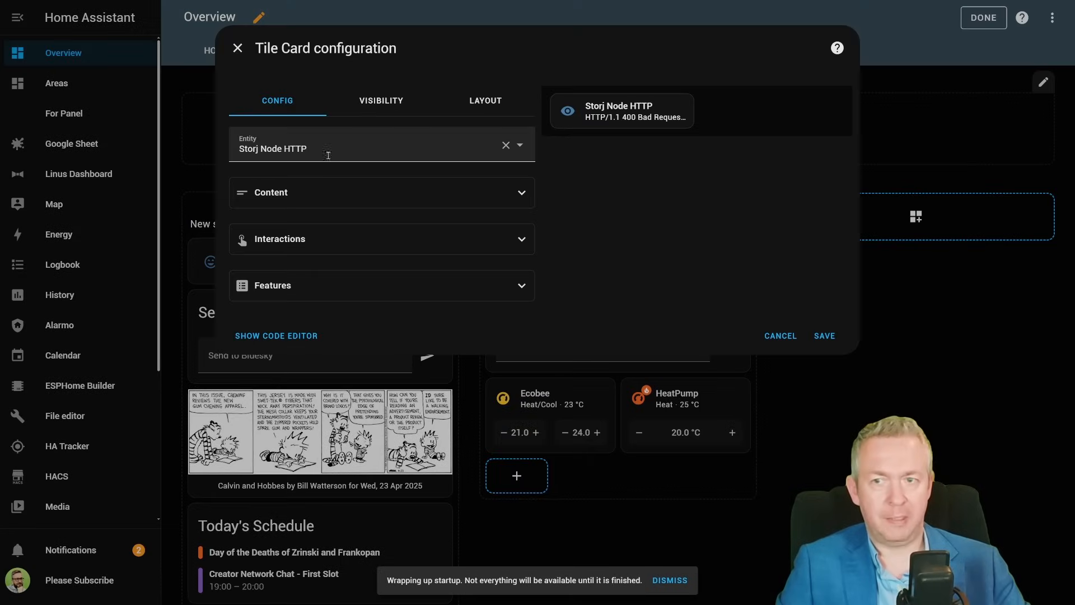
left_click(338, 149)
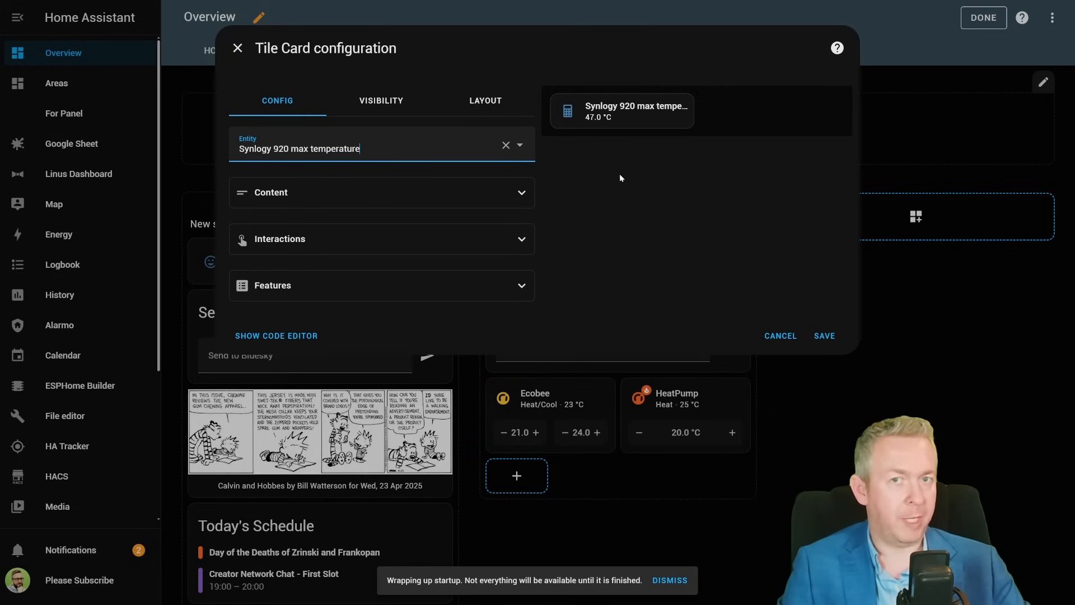
left_click(825, 335)
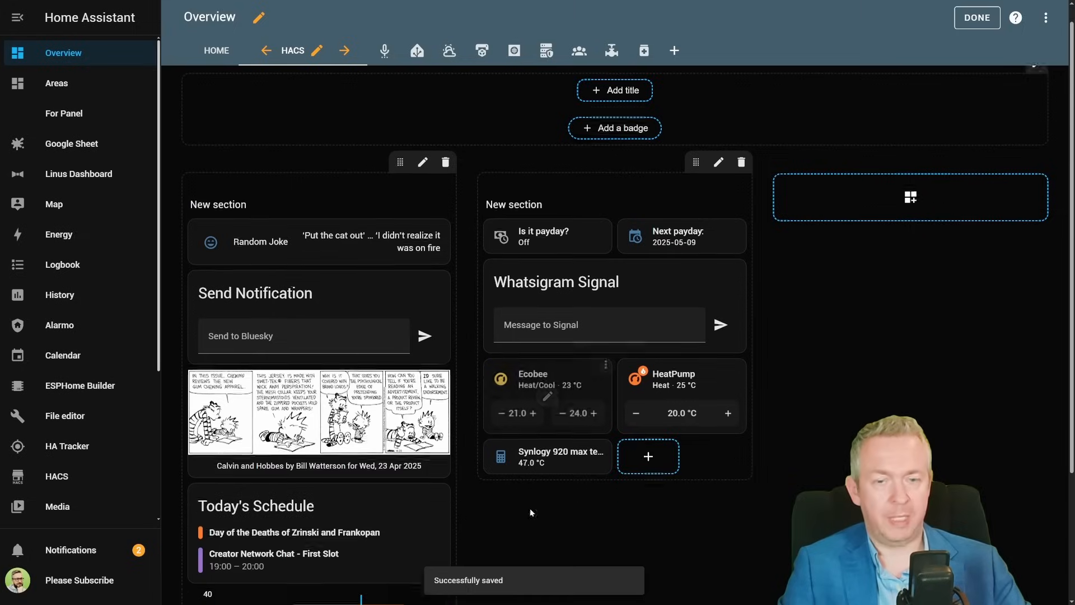
left_click(977, 17)
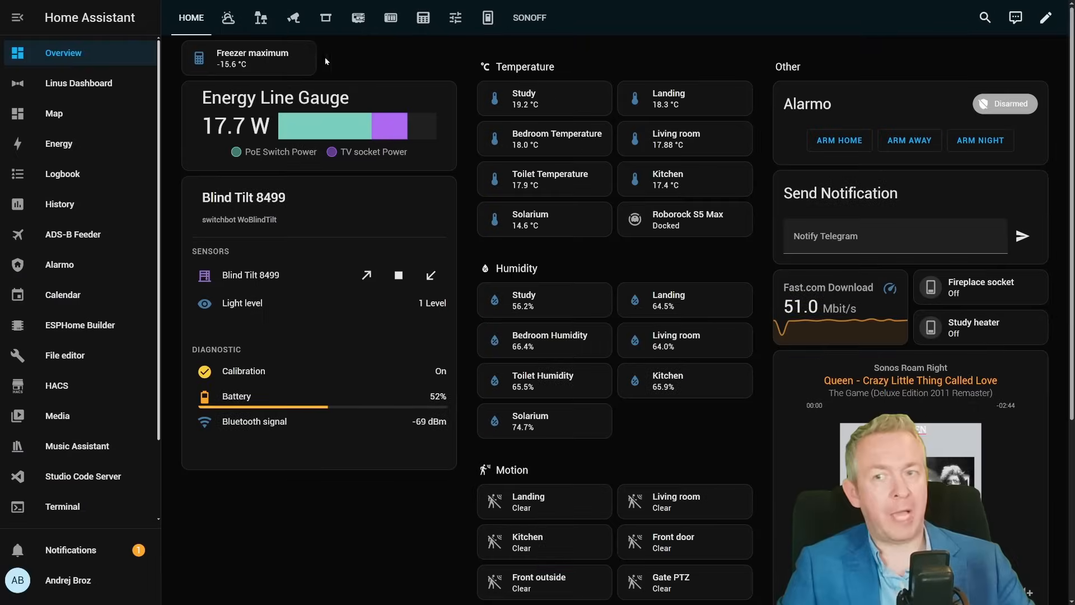
- Examine the Freezer maximum sensor's details and its history graph
left_click(250, 66)
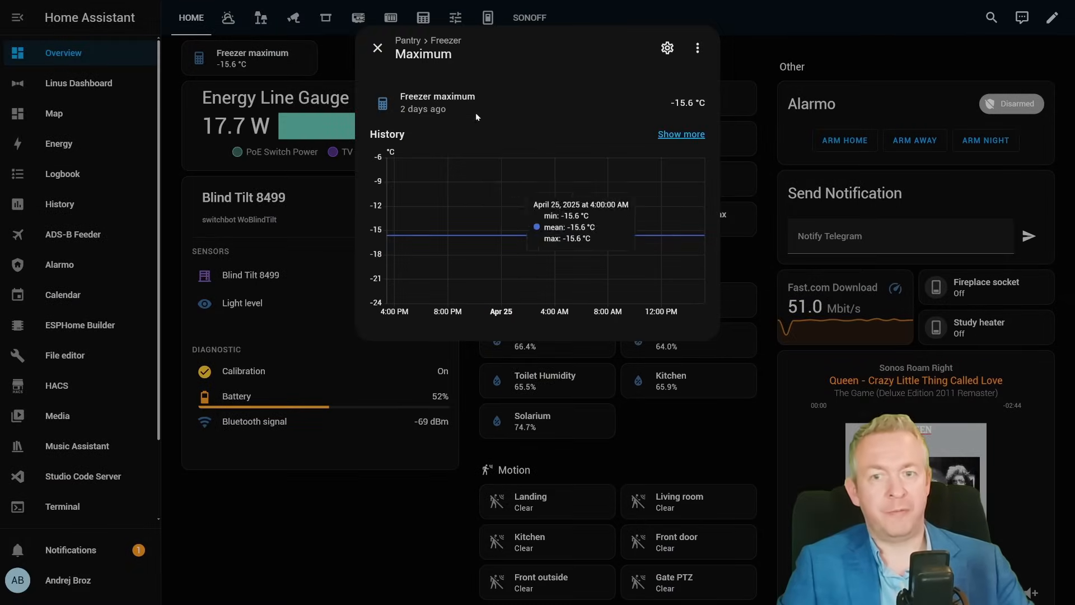
left_click(679, 134)
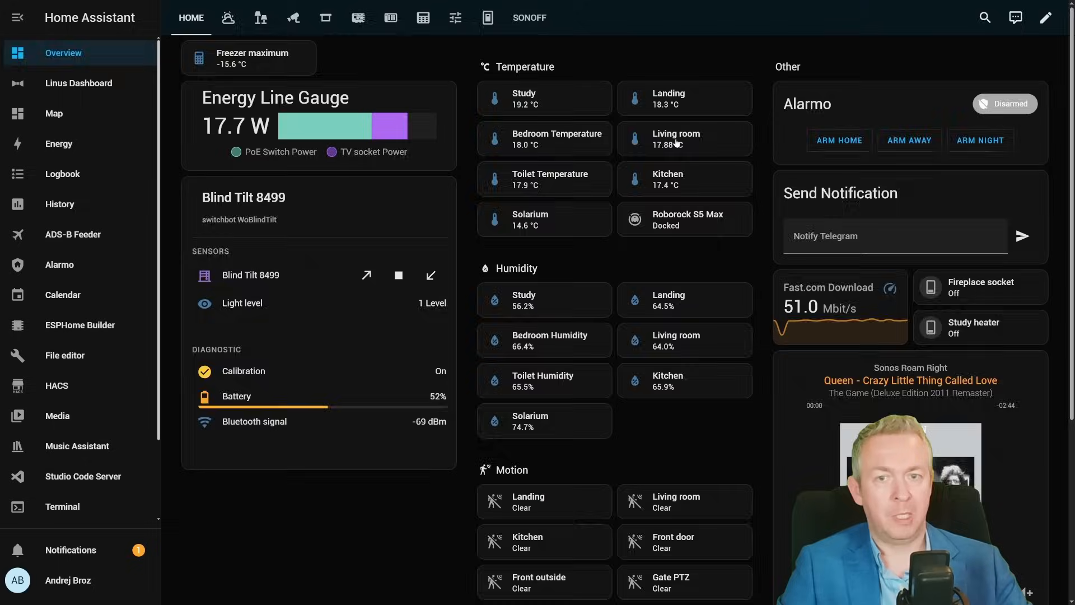
left_click(349, 76)
left_click(377, 201)
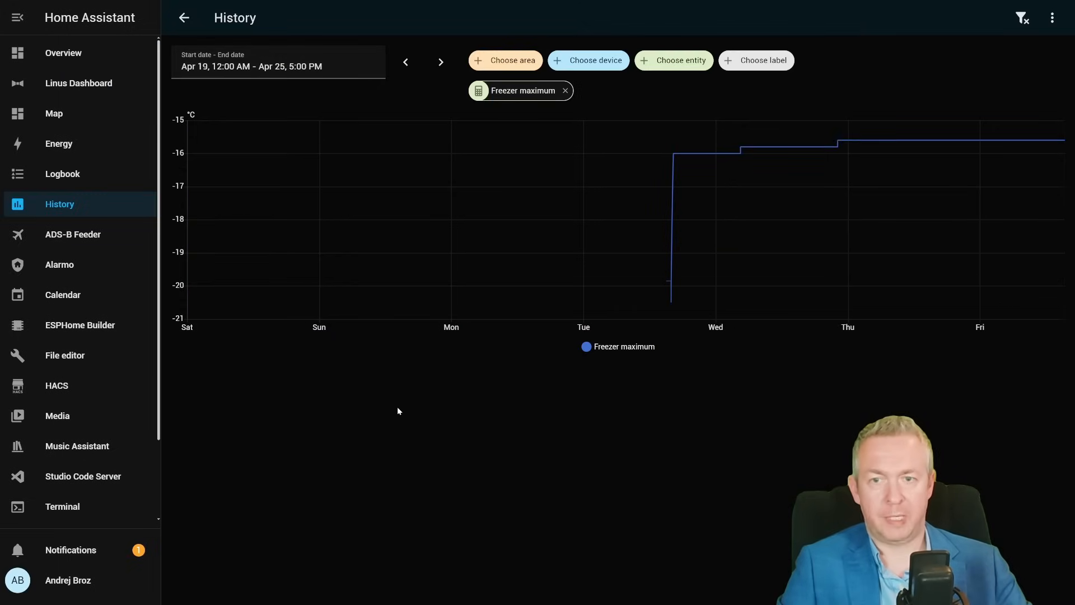
mouse_move(680, 304)
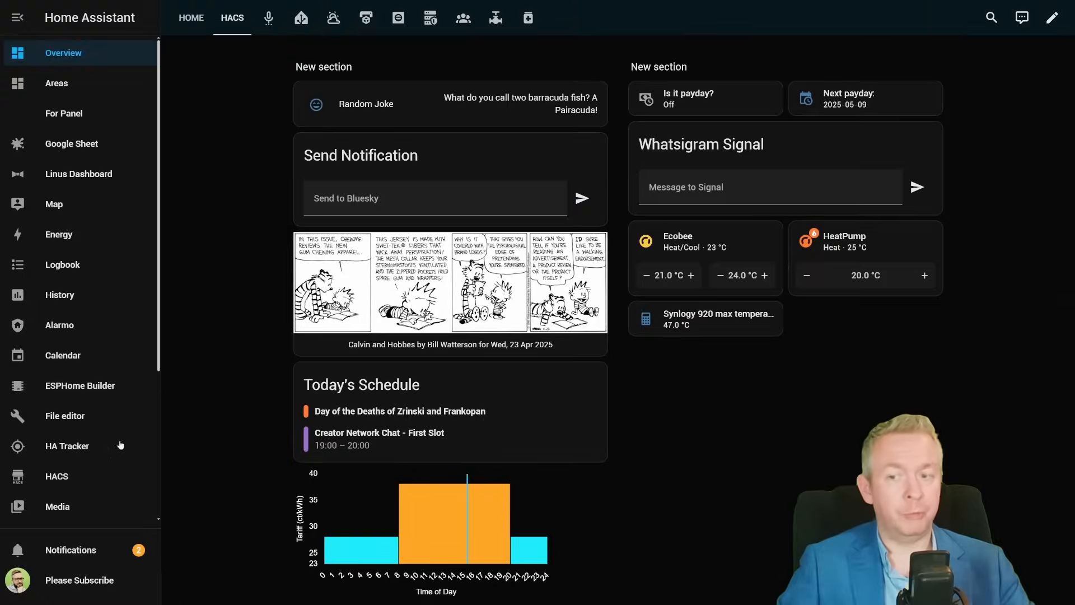
- In Developer tools, perform the Periodic Min/Max: Reset action targeting the Synlogy 920 max temperature entity
scroll(119, 446, "down", 4)
left_click(109, 475)
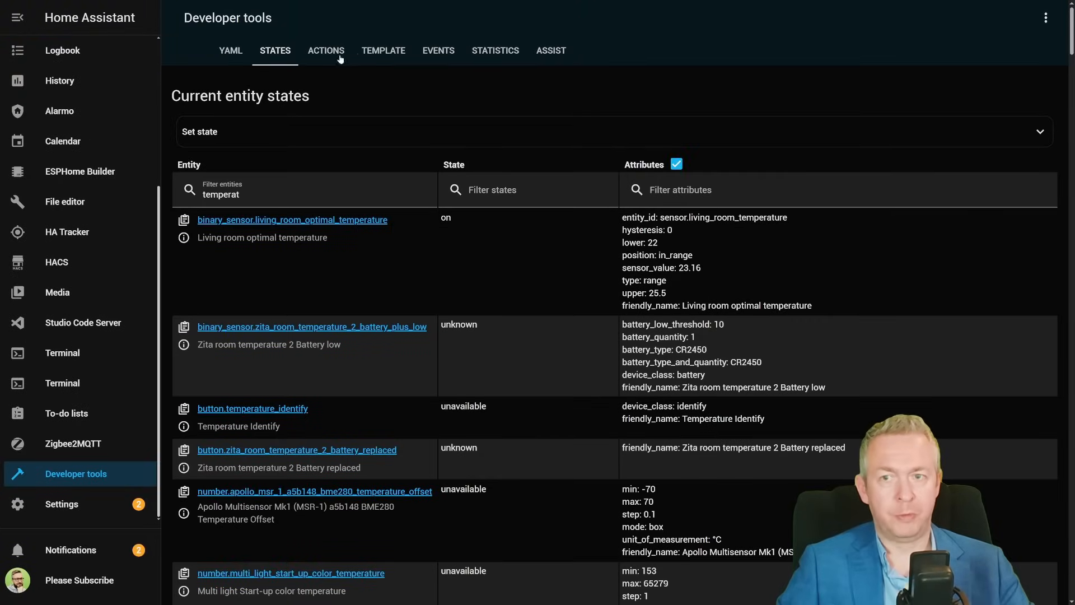
left_click(311, 53)
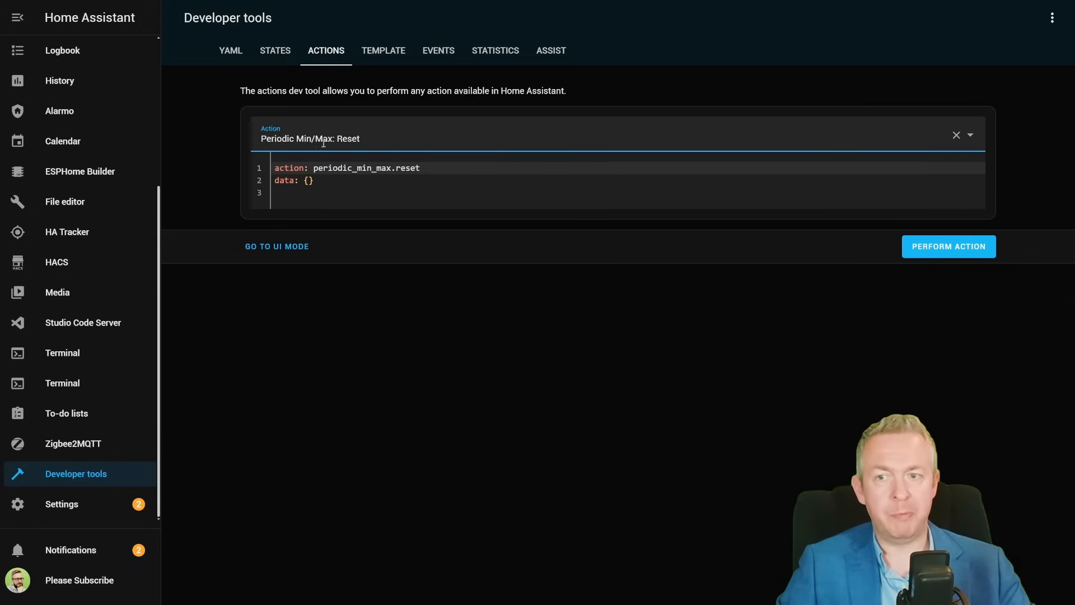
left_click(293, 246)
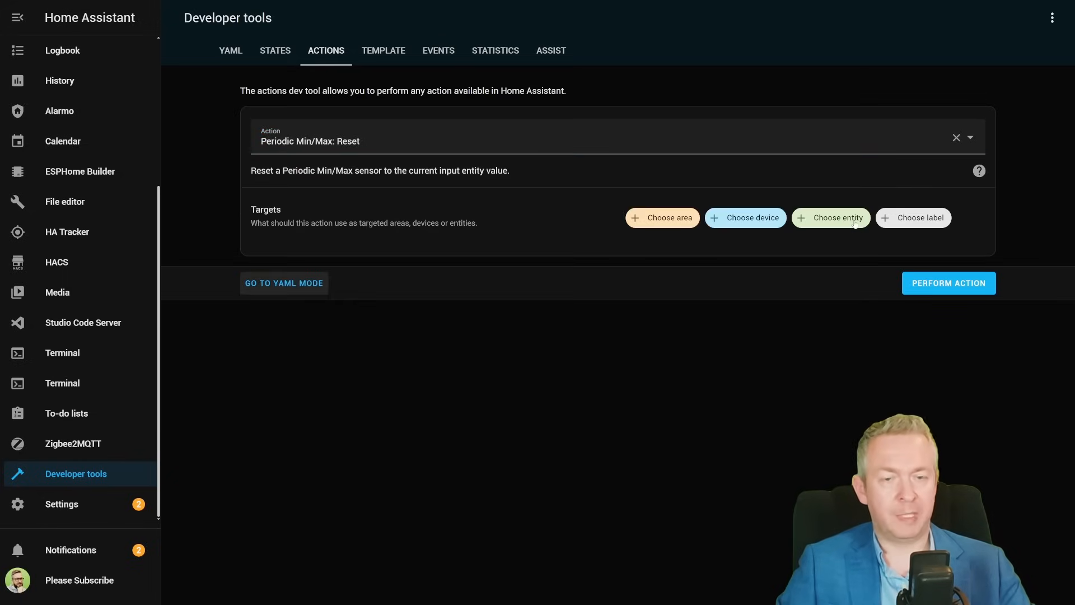
left_click(822, 218)
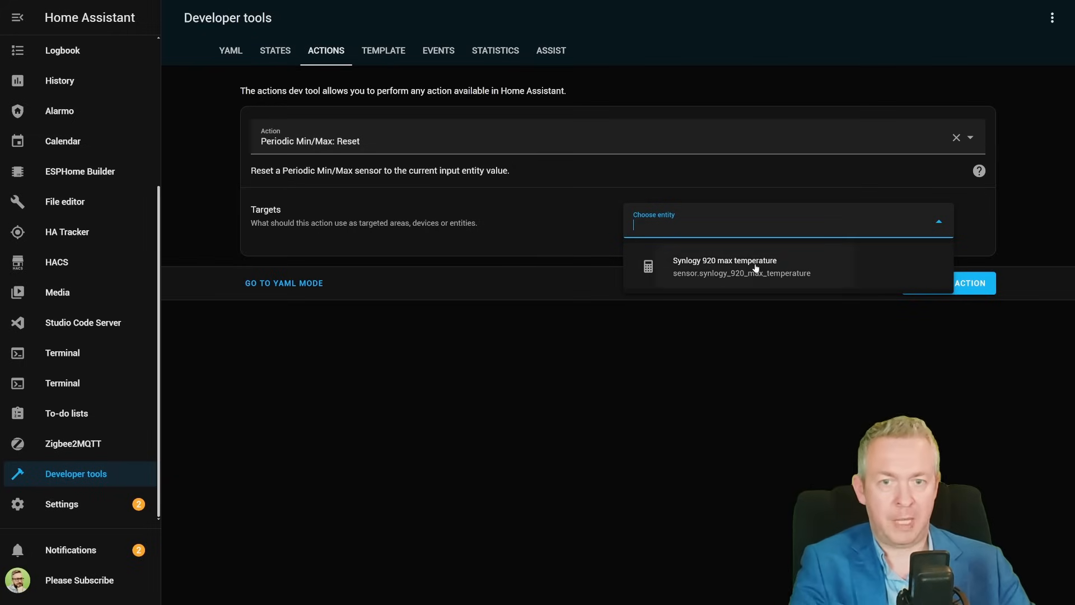
left_click(688, 268)
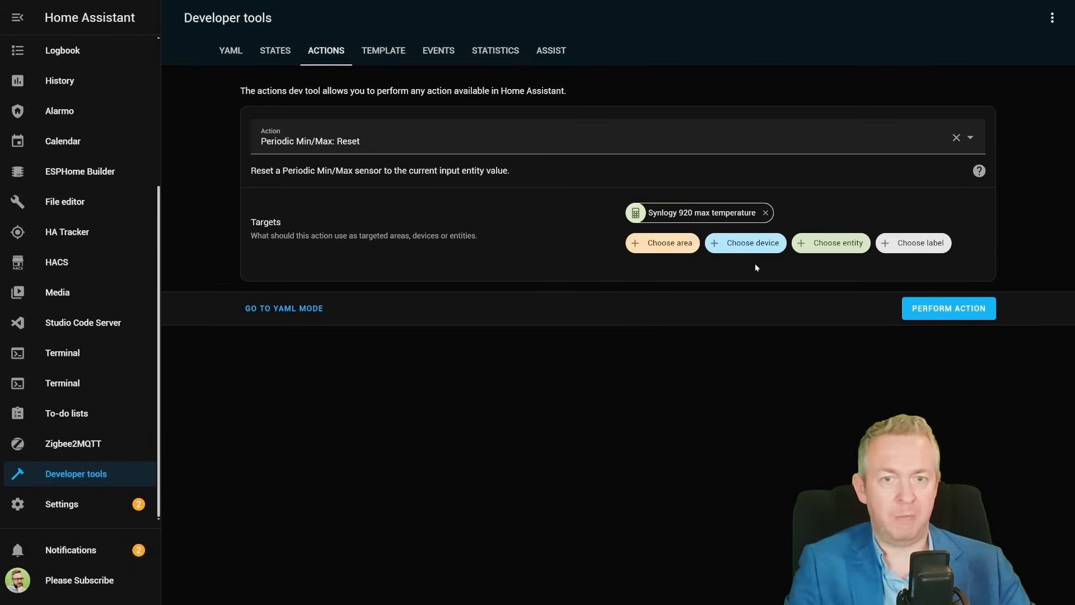
left_click(941, 311)
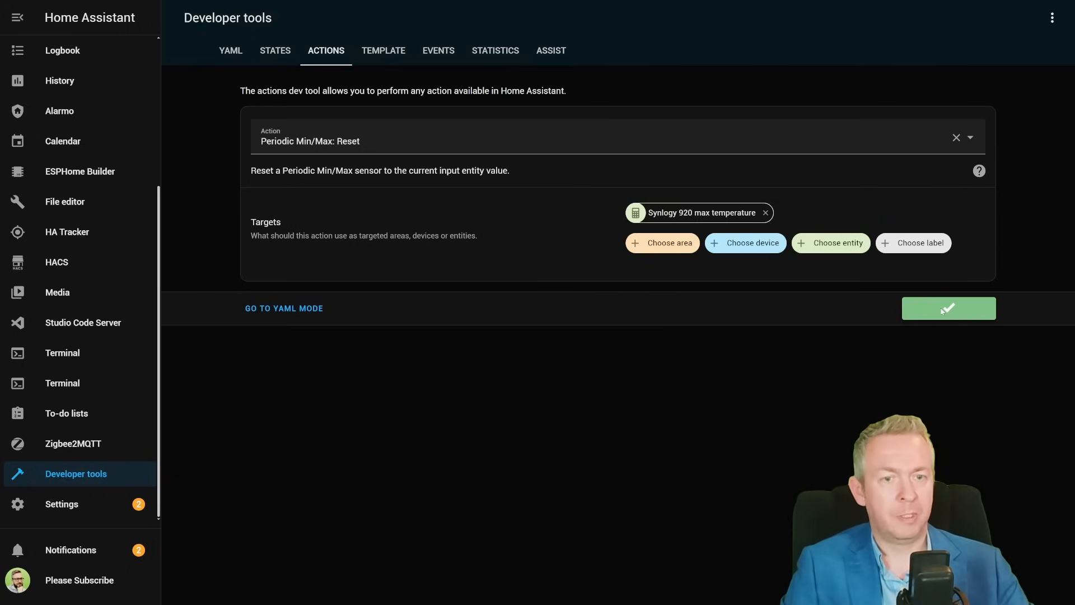
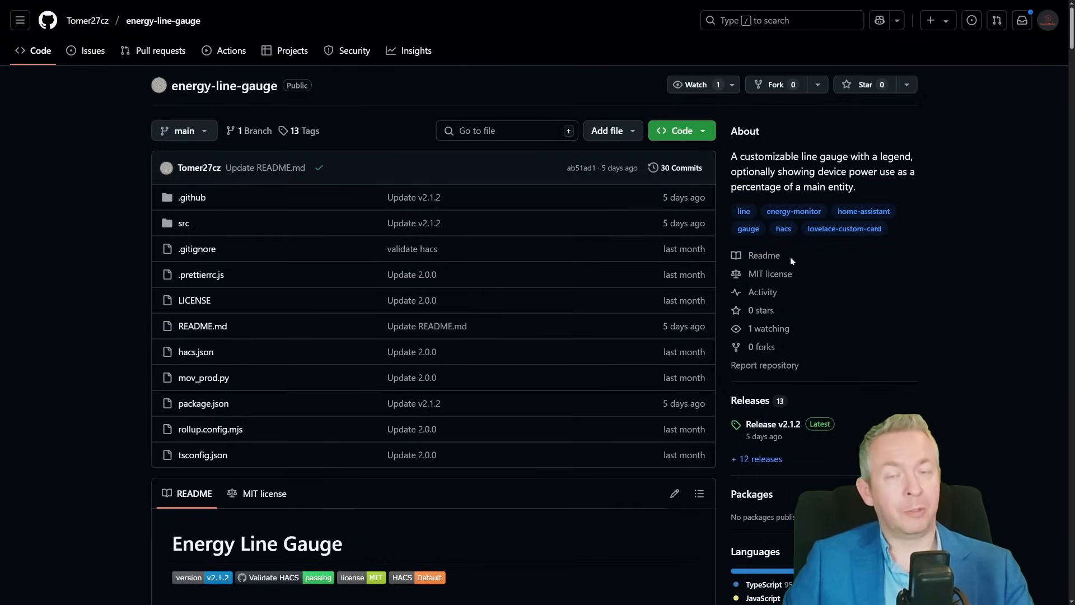
- On GitHub, star the energy-line-gauge repository
left_click(852, 84)
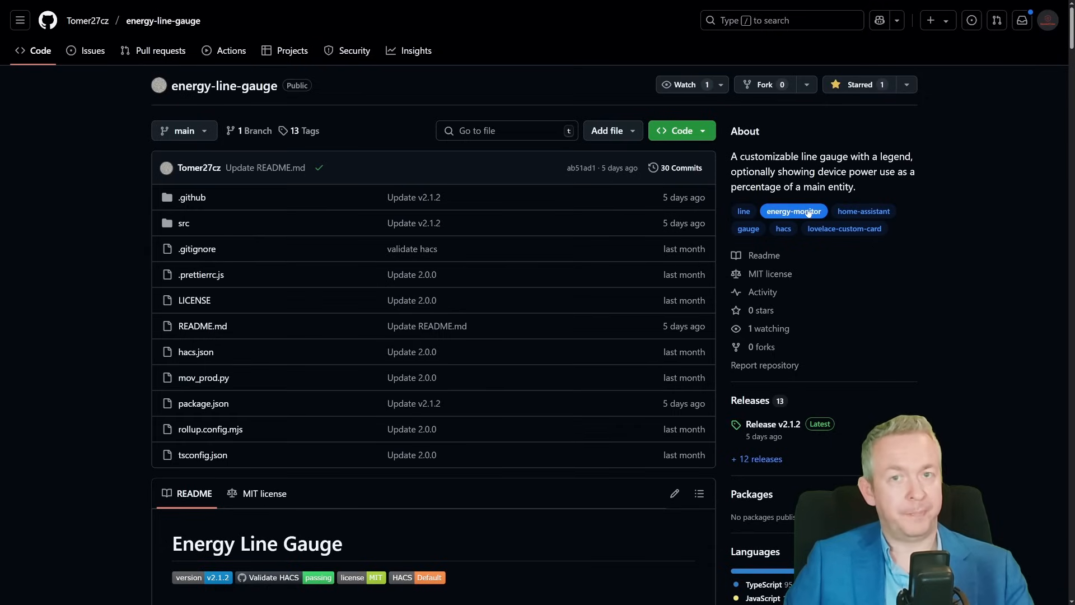
scroll(809, 213, "down", 15)
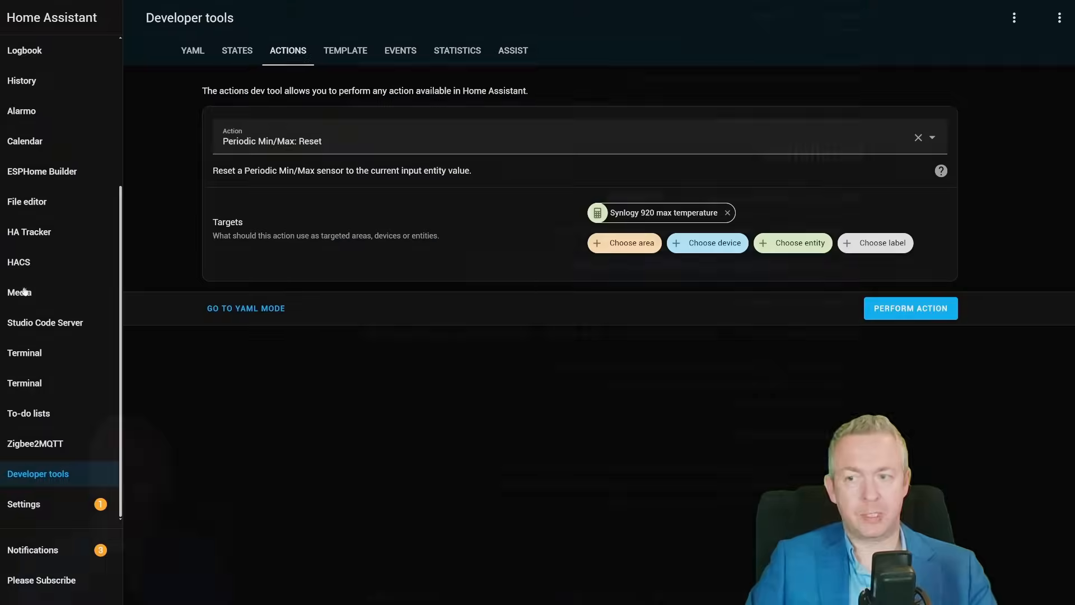
- In HACS, add the energy-line-gauge GitHub repository URL as a custom repository of type Dashboard
left_click(64, 272)
left_click(1052, 17)
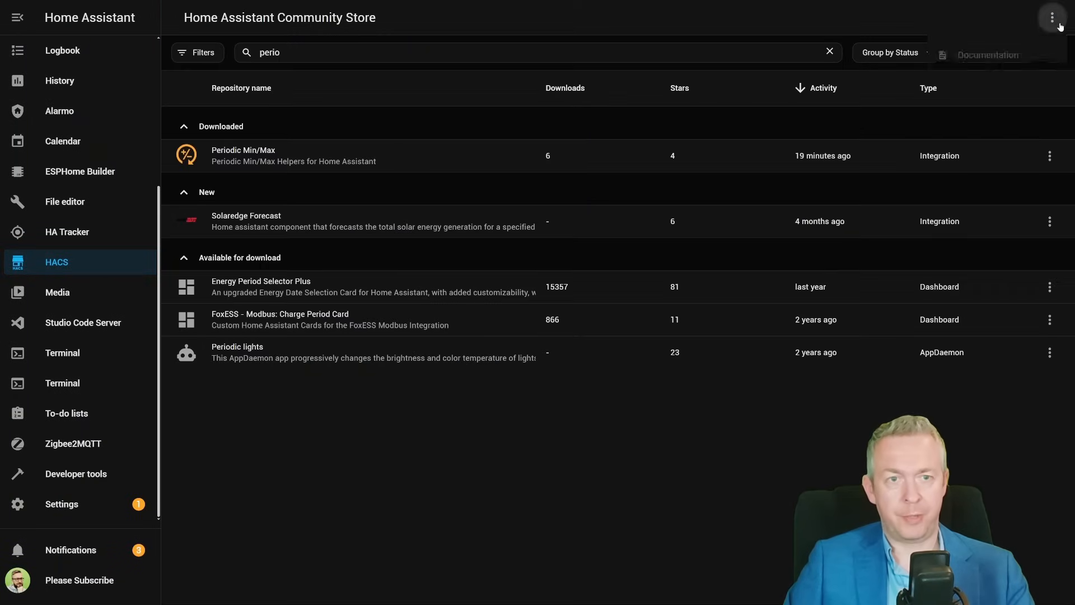
left_click(1003, 163)
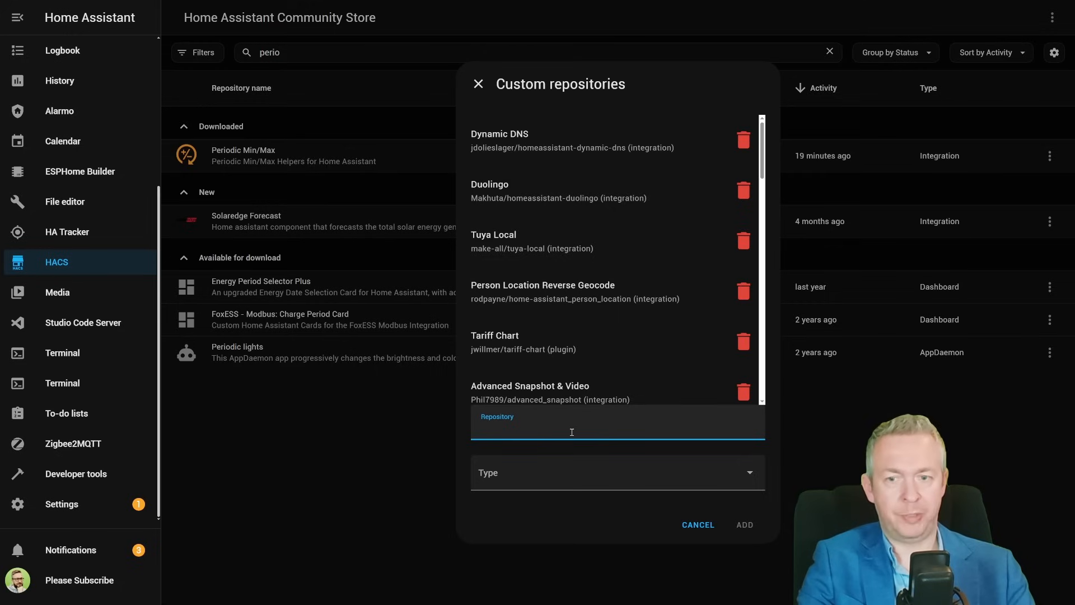
type("https://github.com/Tomer27cz/energy-line-gauge")
left_click(635, 468)
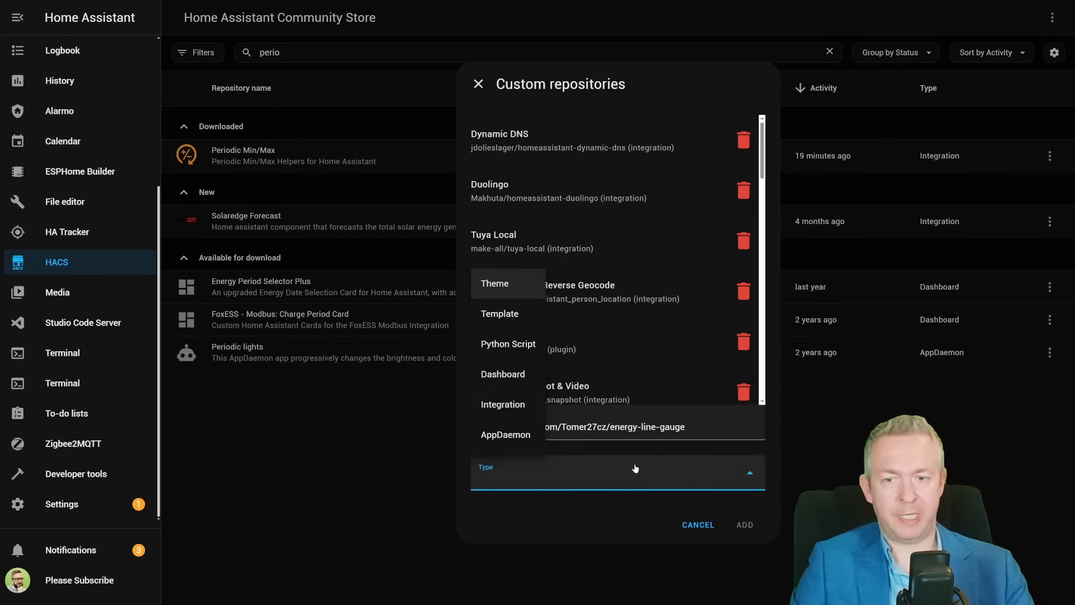
left_click(500, 375)
left_click(760, 521)
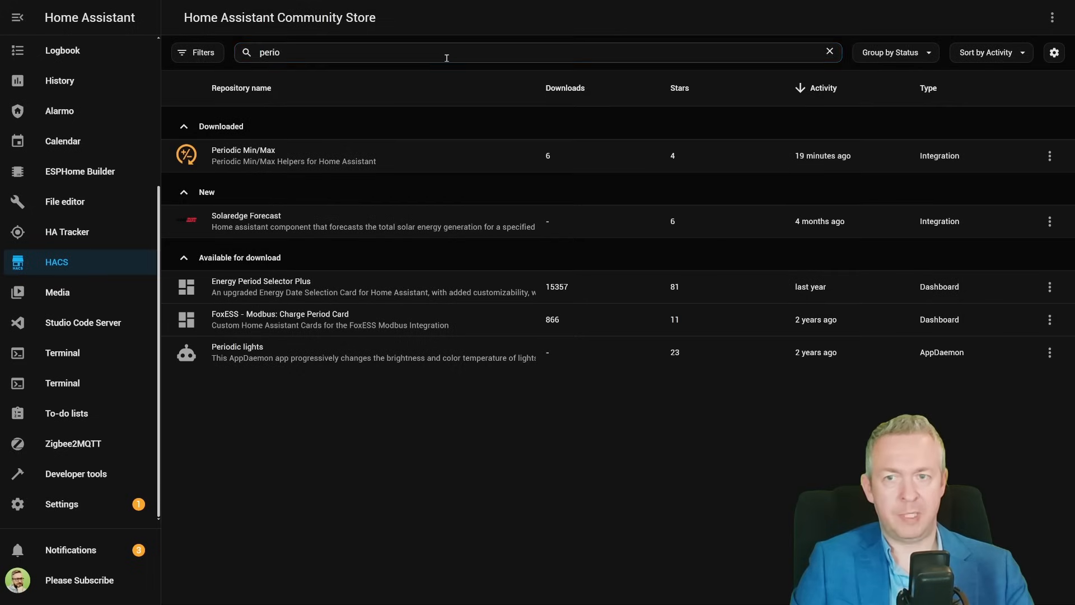
- Search HACS for gauge, download the energy-line-gauge card and reload the browser
triple_click(447, 58)
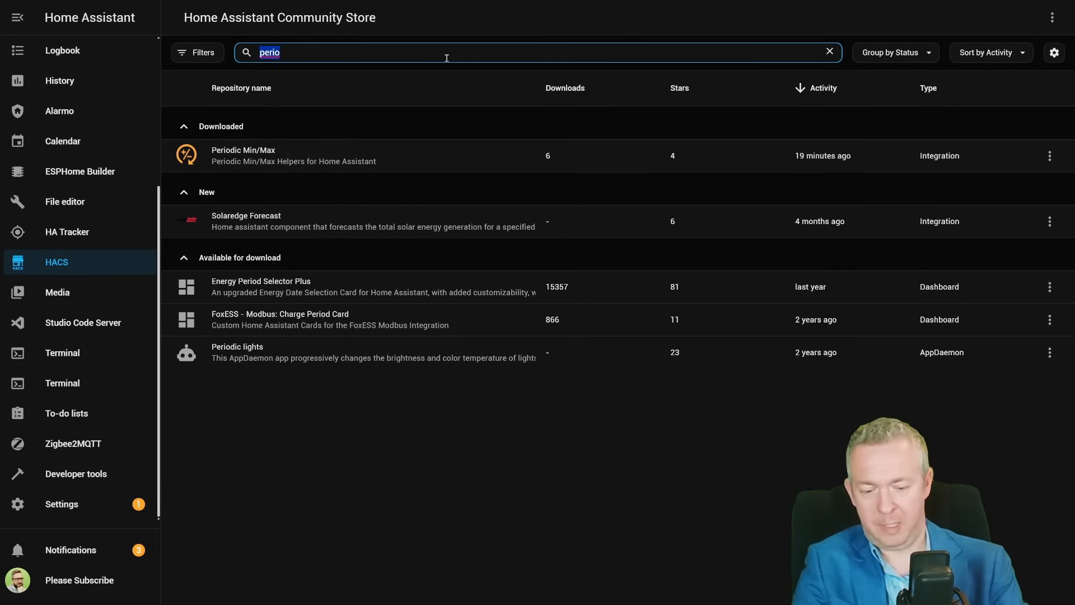
type("gauge")
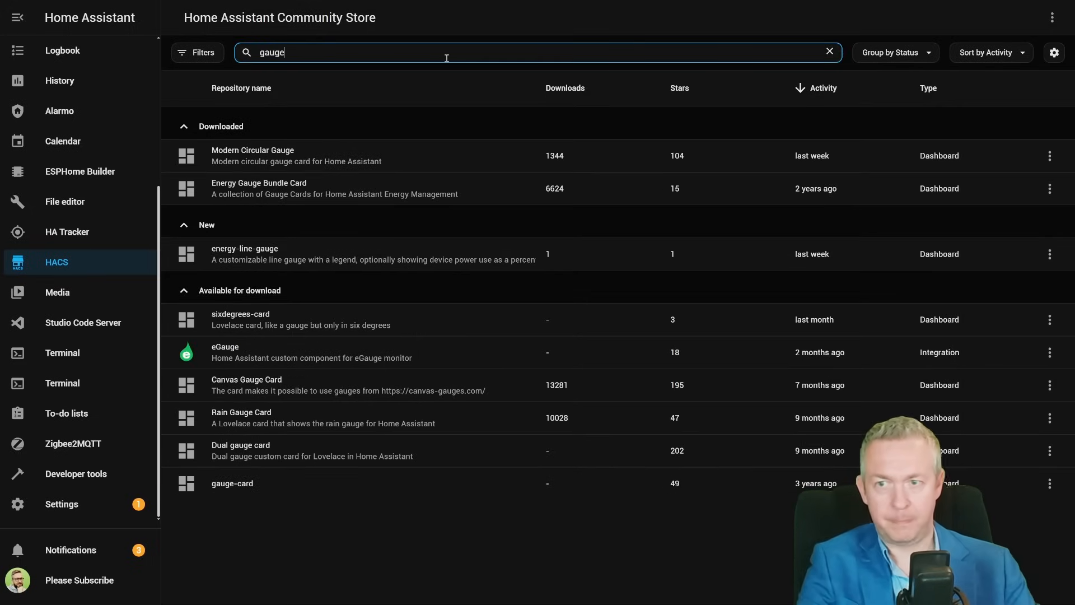
left_click(274, 259)
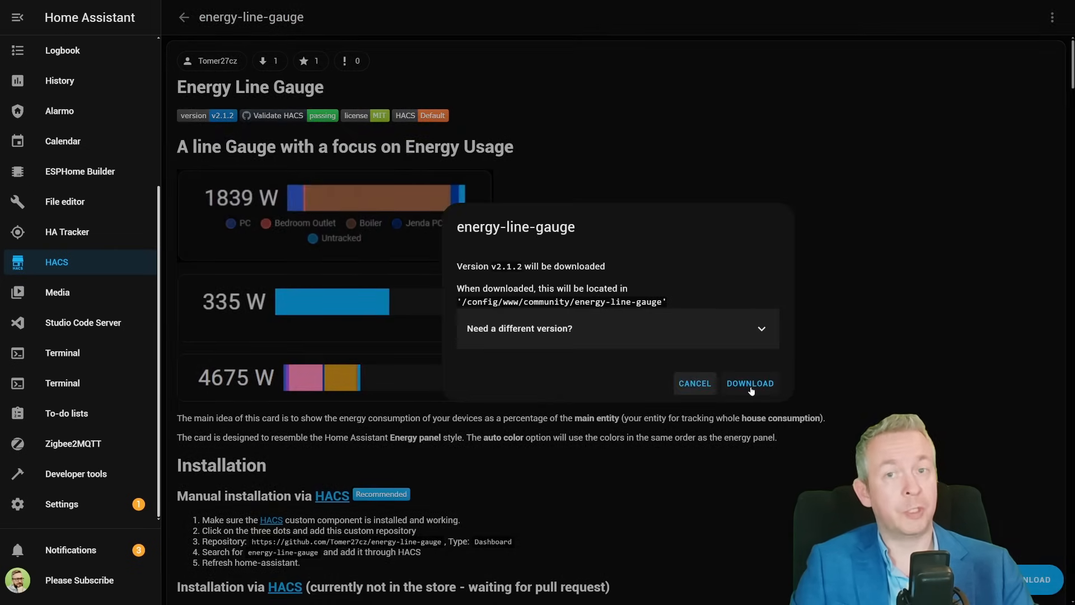
left_click(750, 386)
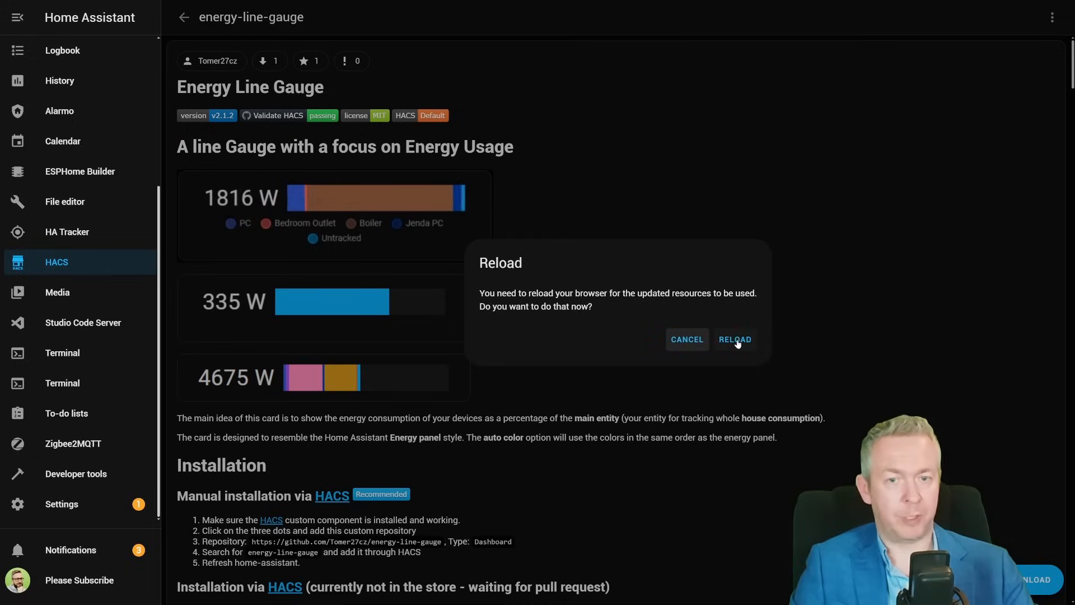
left_click(735, 338)
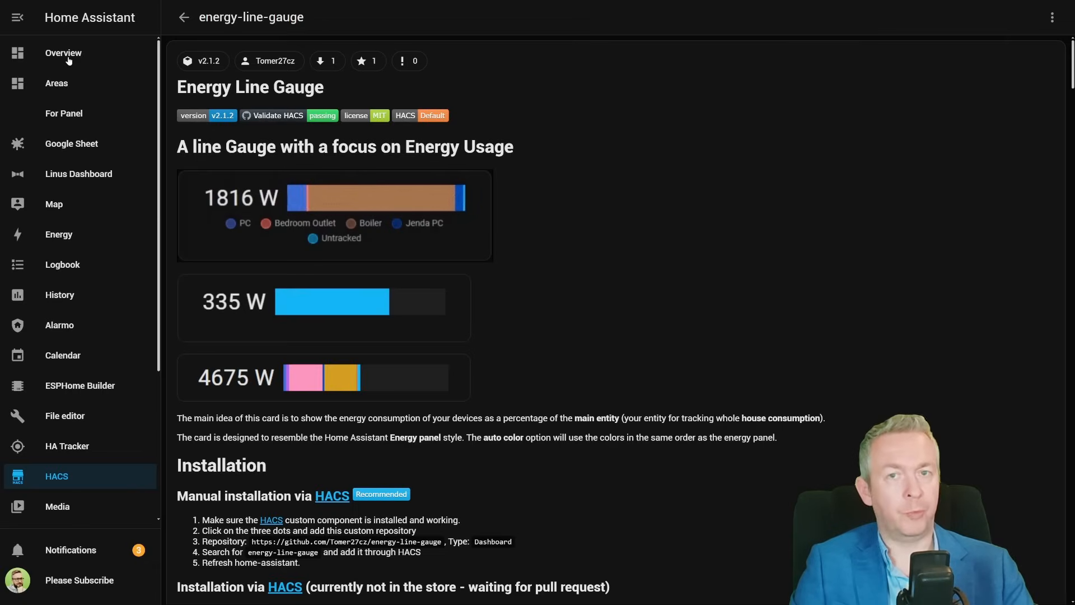
- On the Overview's HACS dashboard, add an Energy Line Gauge card to the second section
left_click(66, 53)
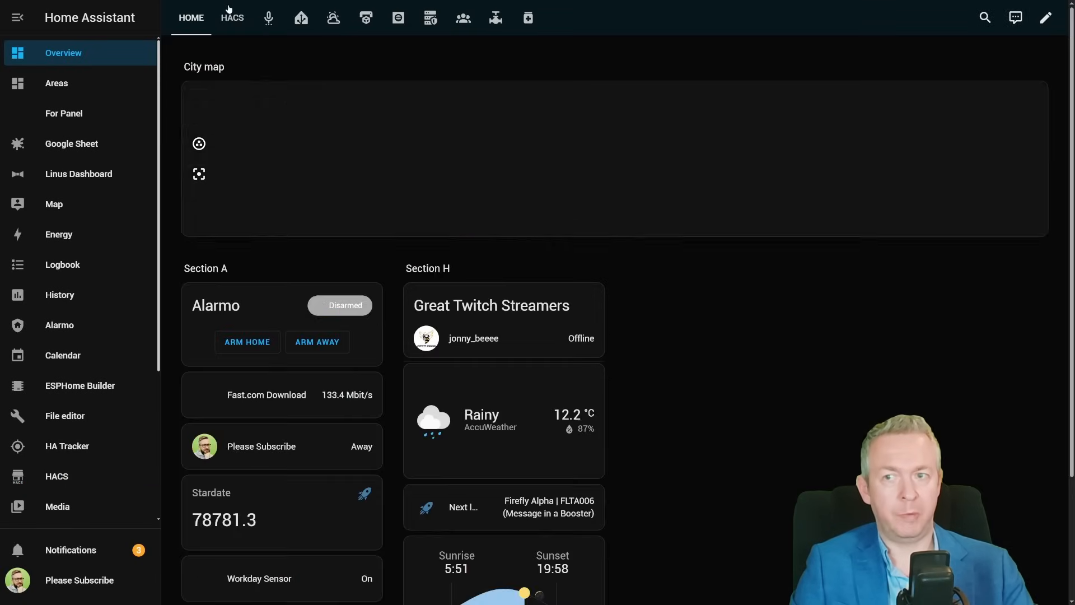
left_click(229, 10)
left_click(1045, 18)
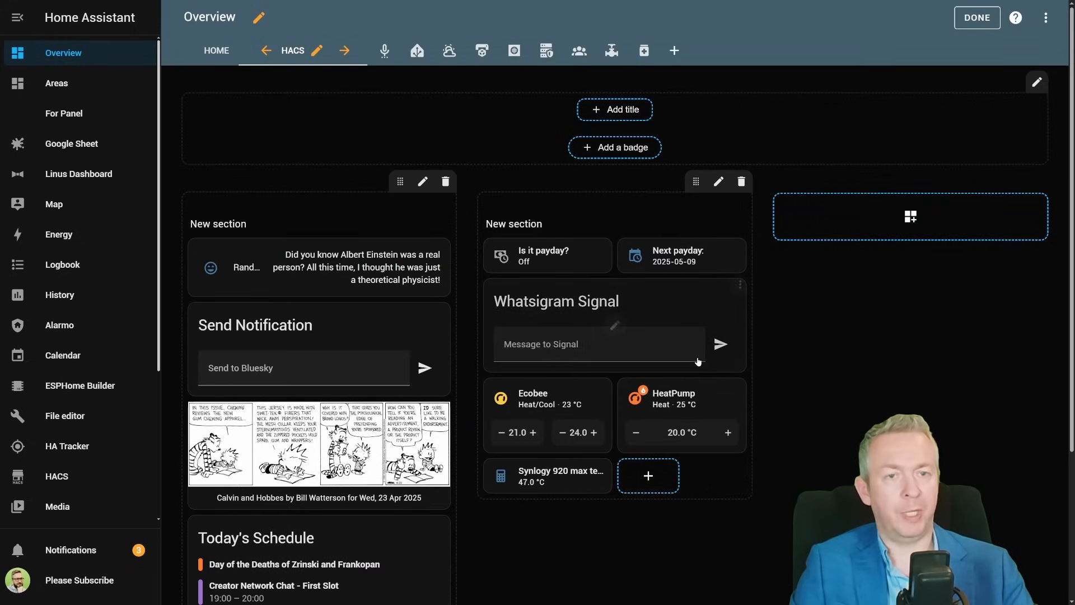
left_click(650, 476)
type("gaug")
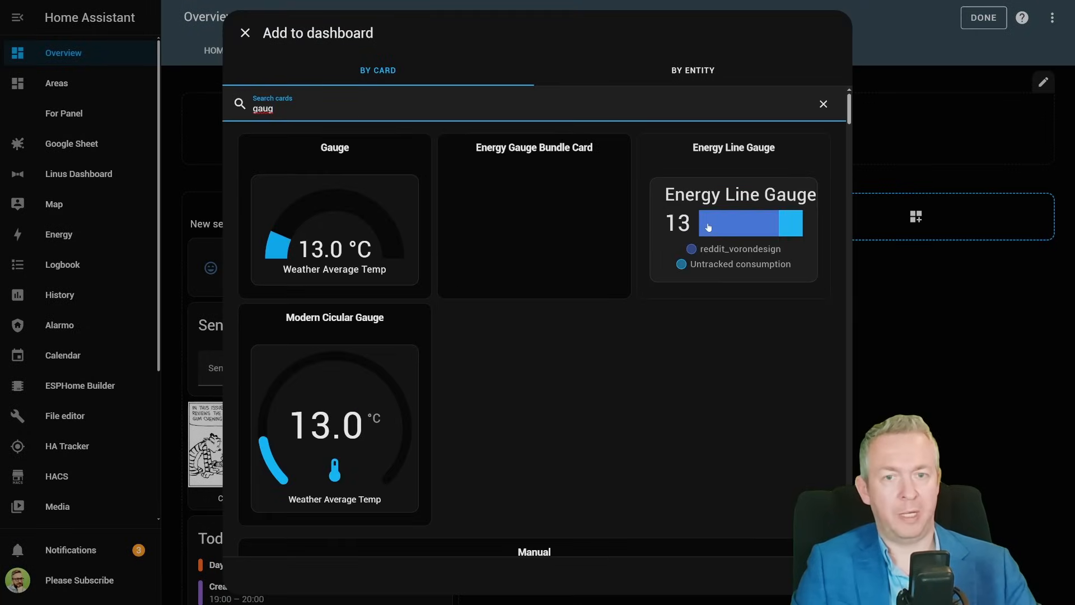
left_click(708, 227)
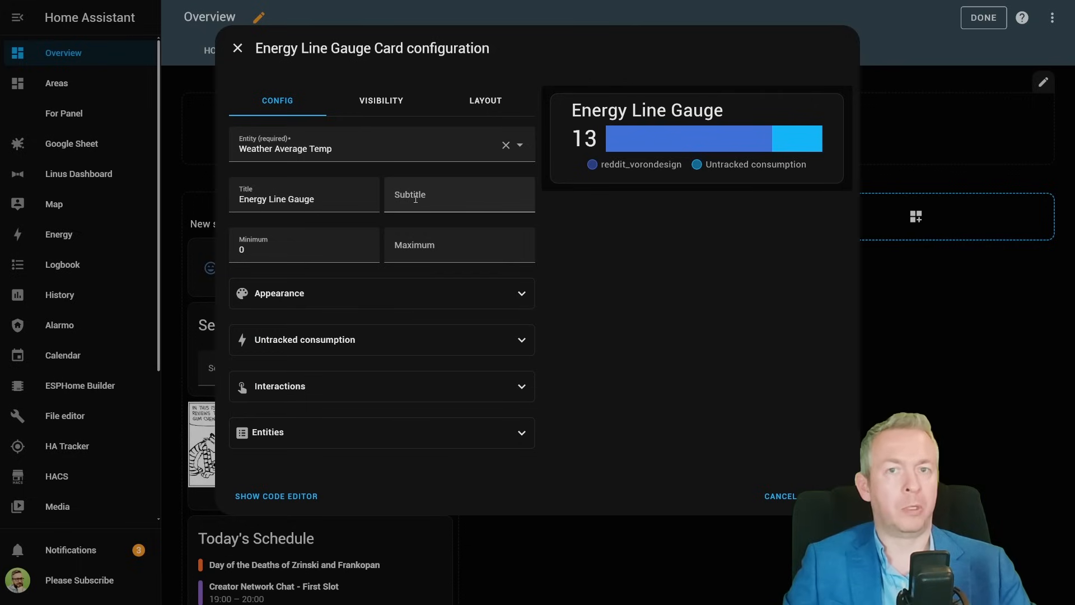
- Set the card's entity to Power consumption
left_click(428, 158)
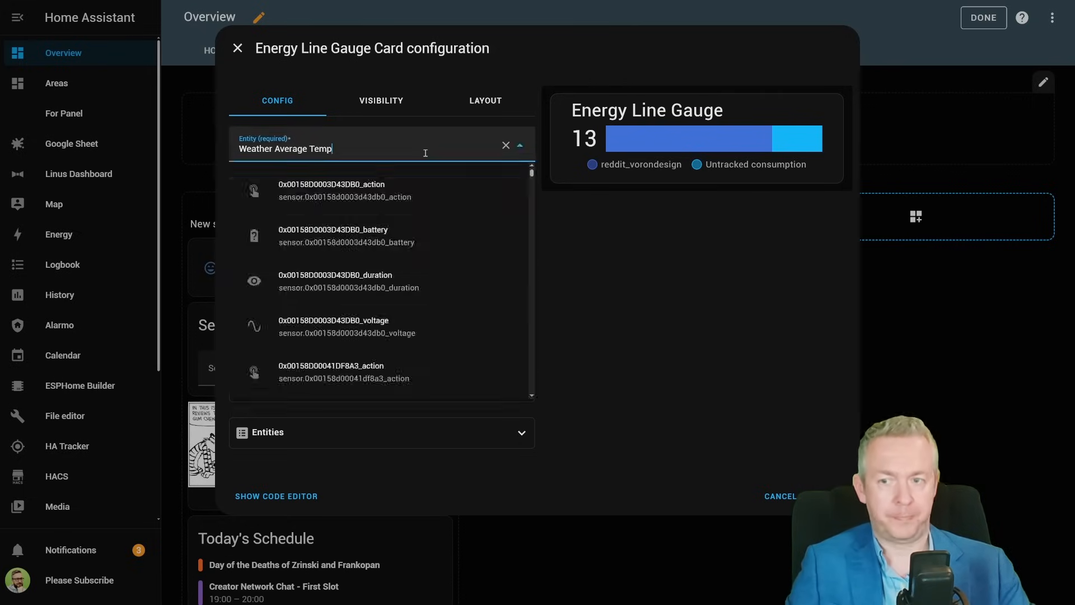
left_click(250, 170)
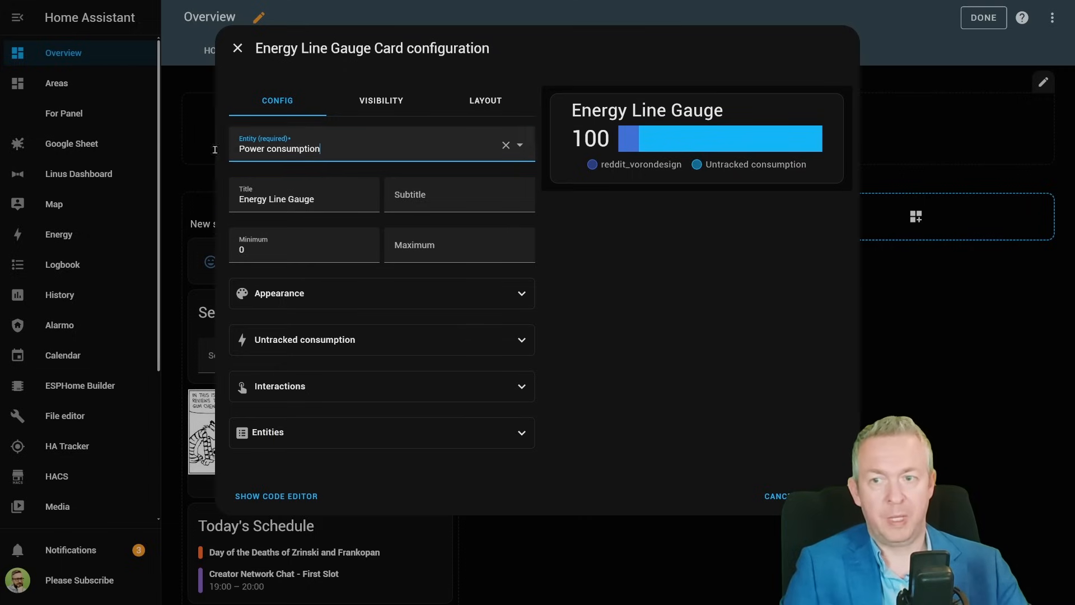
- Try entering a subtitle for the card, then clear the field again
left_click(430, 200)
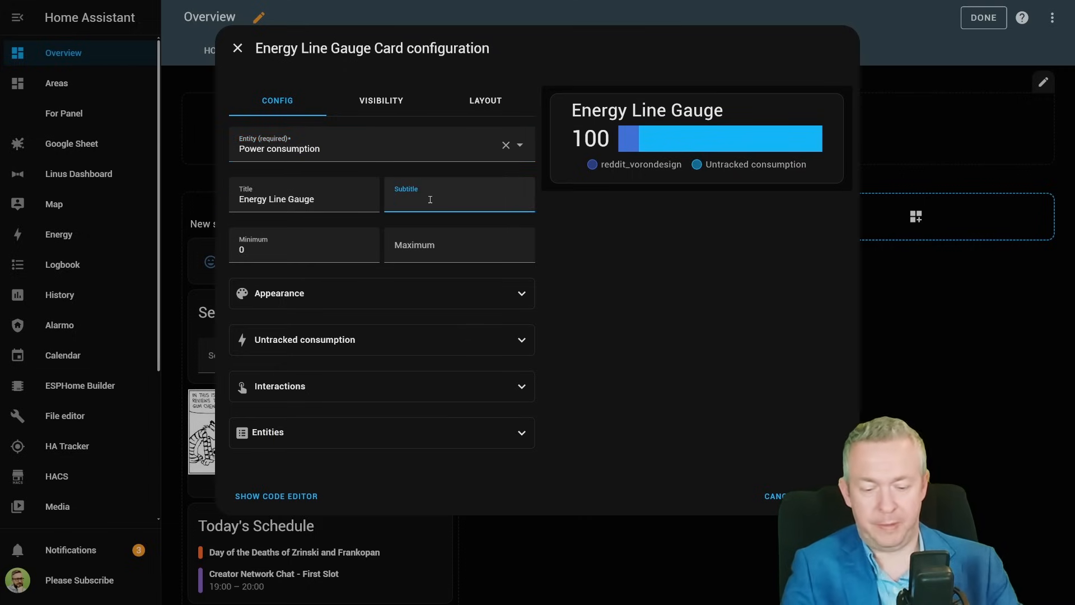
type("Subtit")
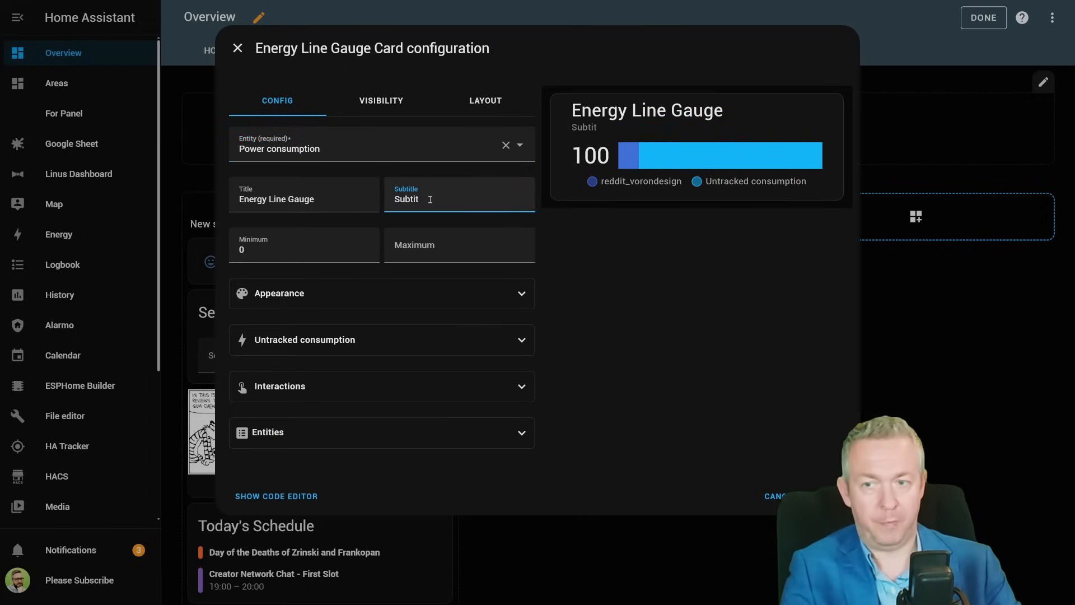
key("BackSpace")
key("BackSpace")
key("BackSpace")
key("BackSpace")
key("BackSpace")
key("BackSpace")
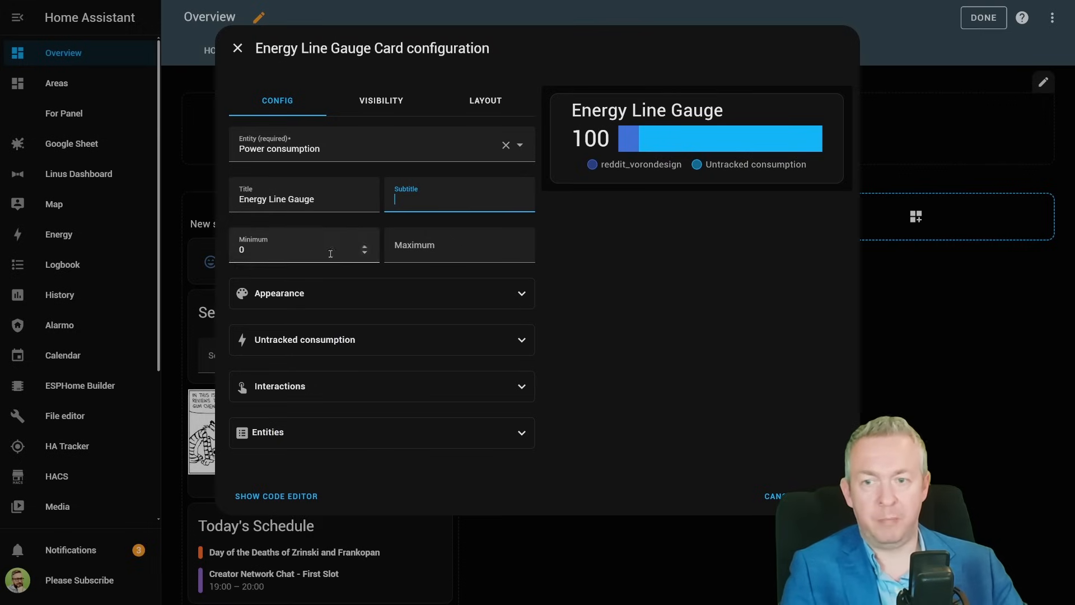
- Try setting the card's maximum to 150, then clear the field again
left_click(406, 245)
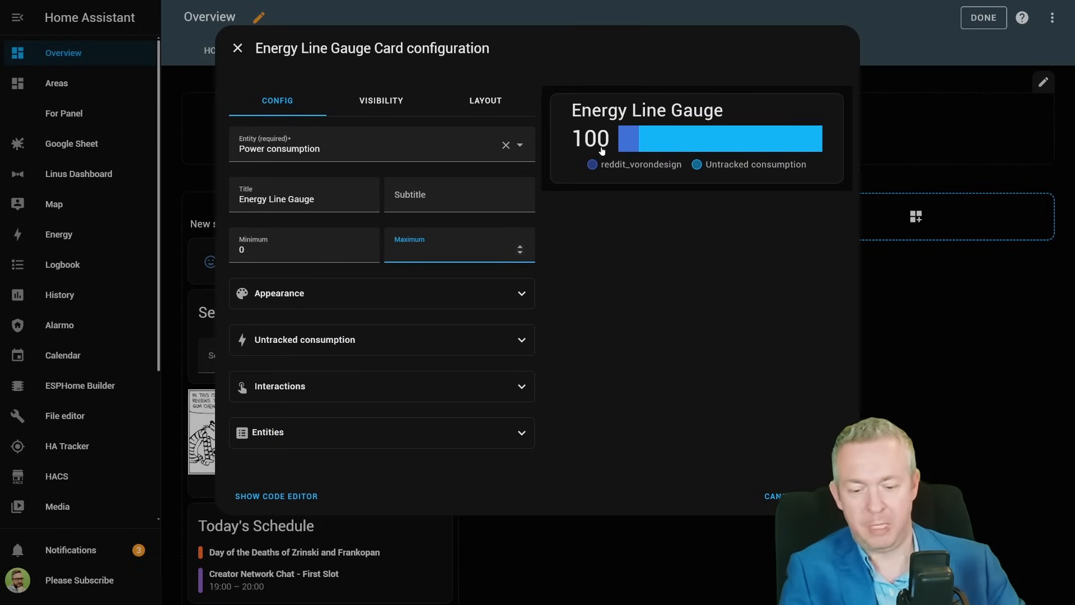
type("150")
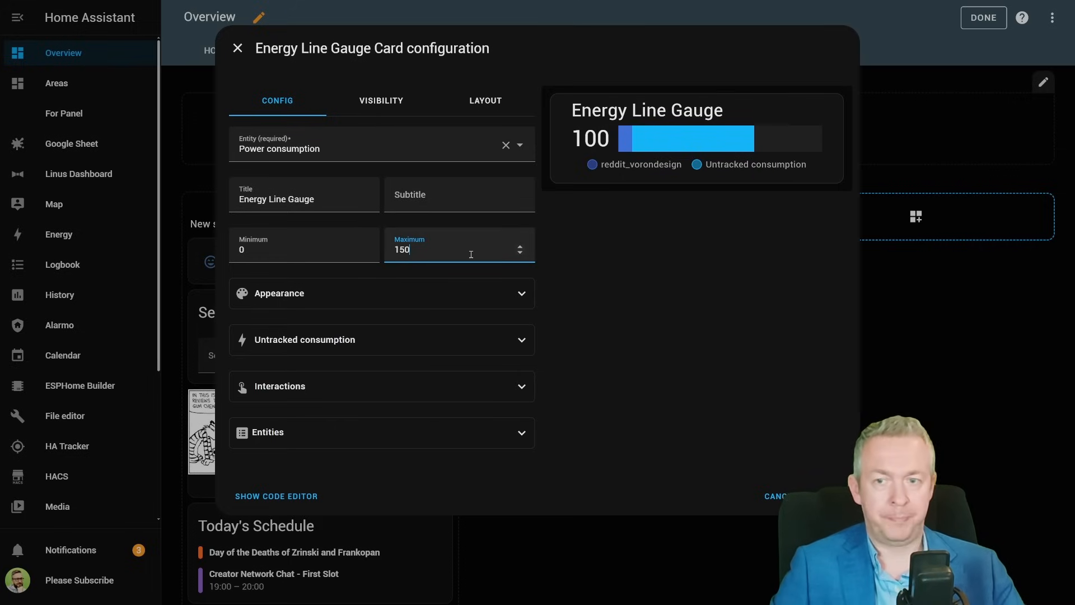
left_click_drag(471, 253, 314, 246)
key("BackSpace")
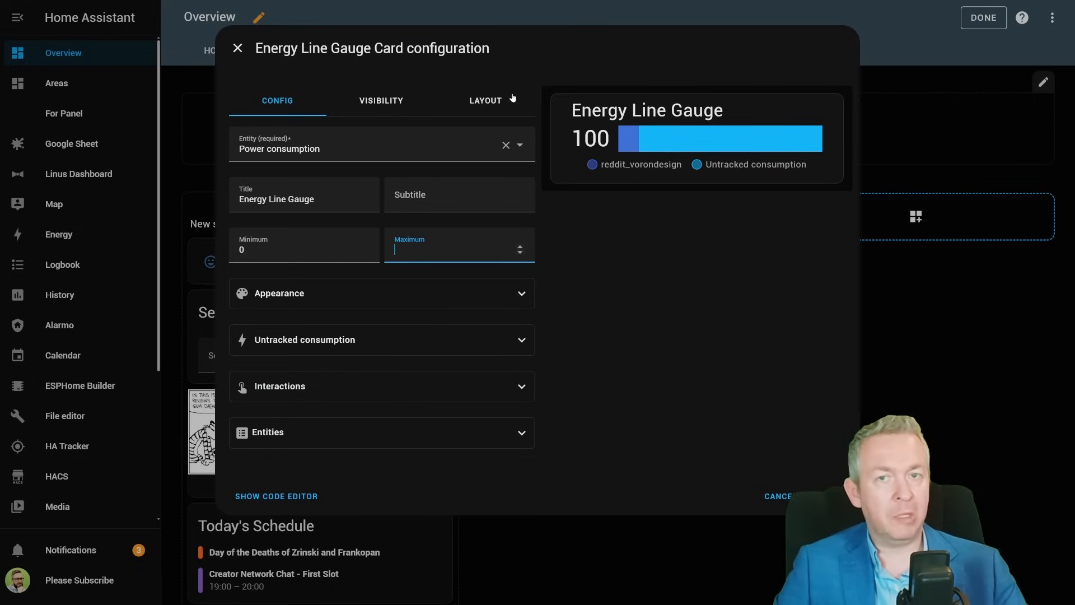
- Expand the Appearance options and try a W unit, then clear it again
left_click(348, 295)
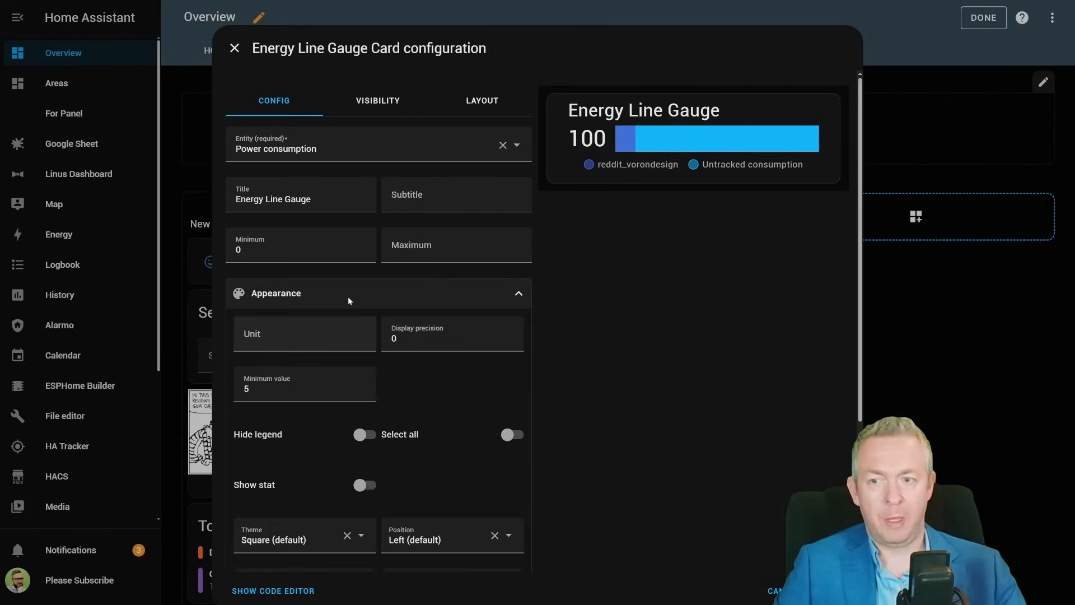
left_click(307, 333)
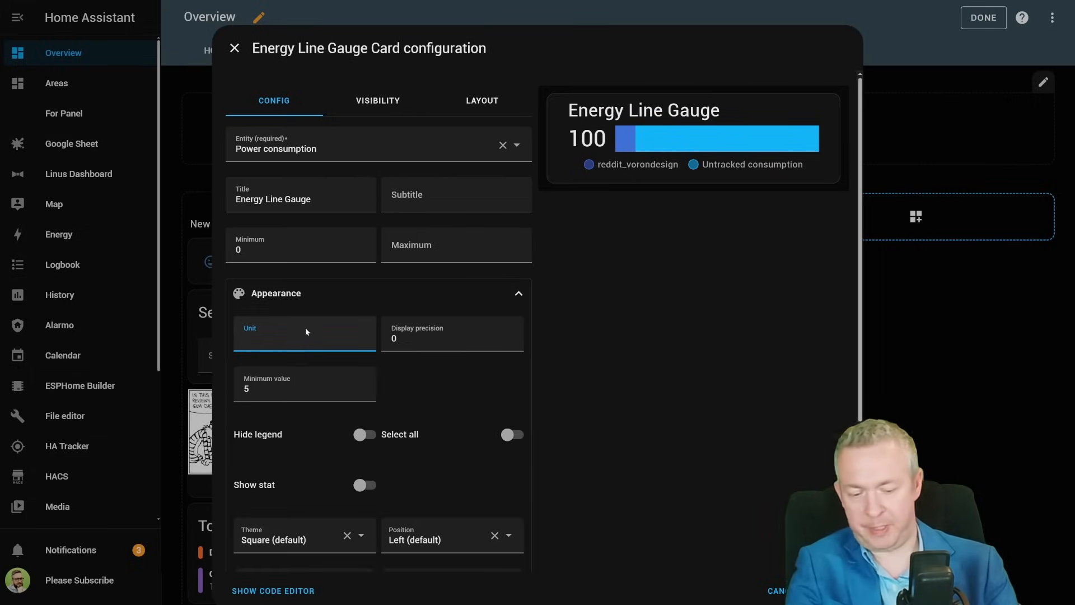
type("w")
key("BackSpace")
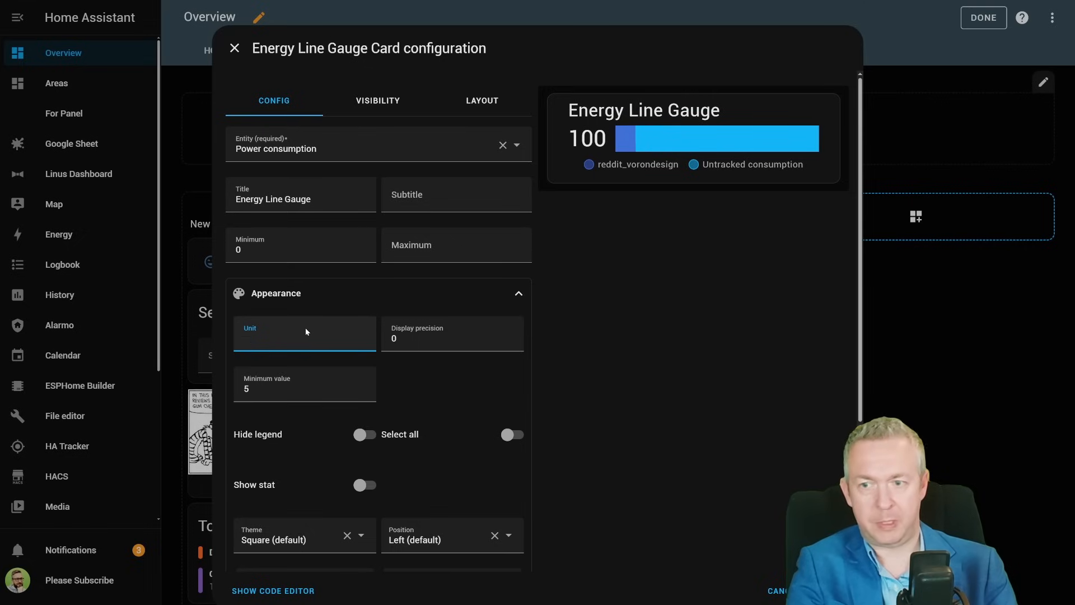
type("W")
key("BackSpace")
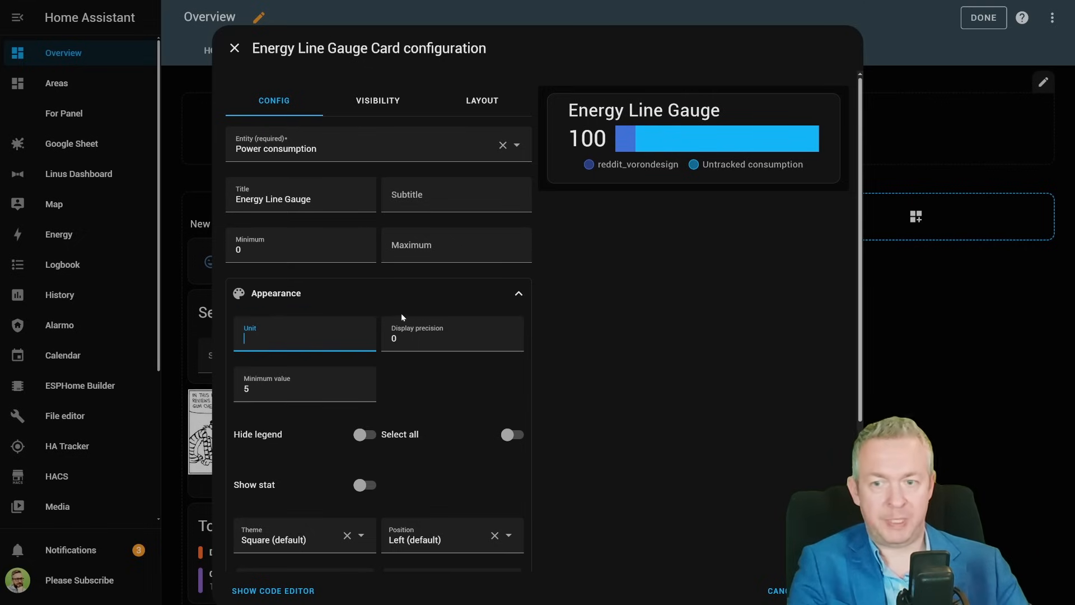
- Try a display precision of 2, then set it back to 0
left_click(510, 338)
left_click(511, 338)
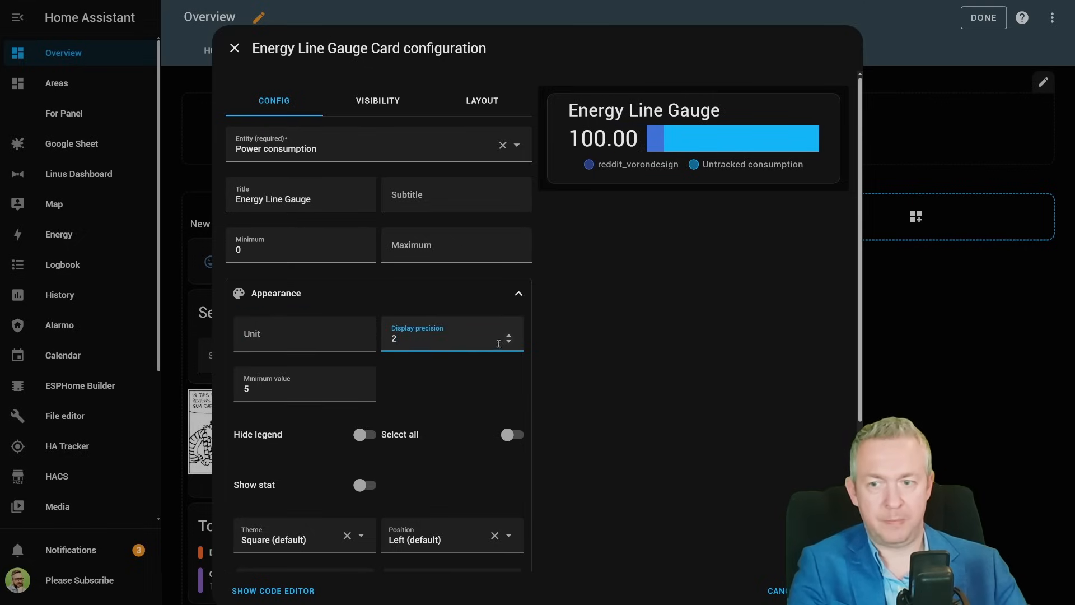
key("BackSpace")
type("0")
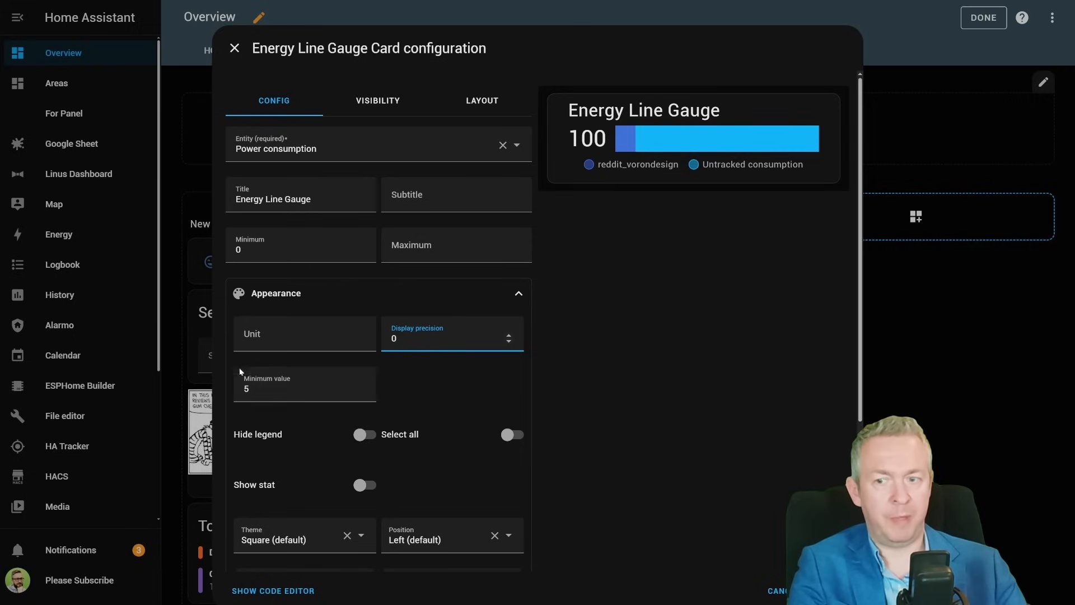
- Toggle Hide legend on and off again and try the Show stat switch
left_click(361, 436)
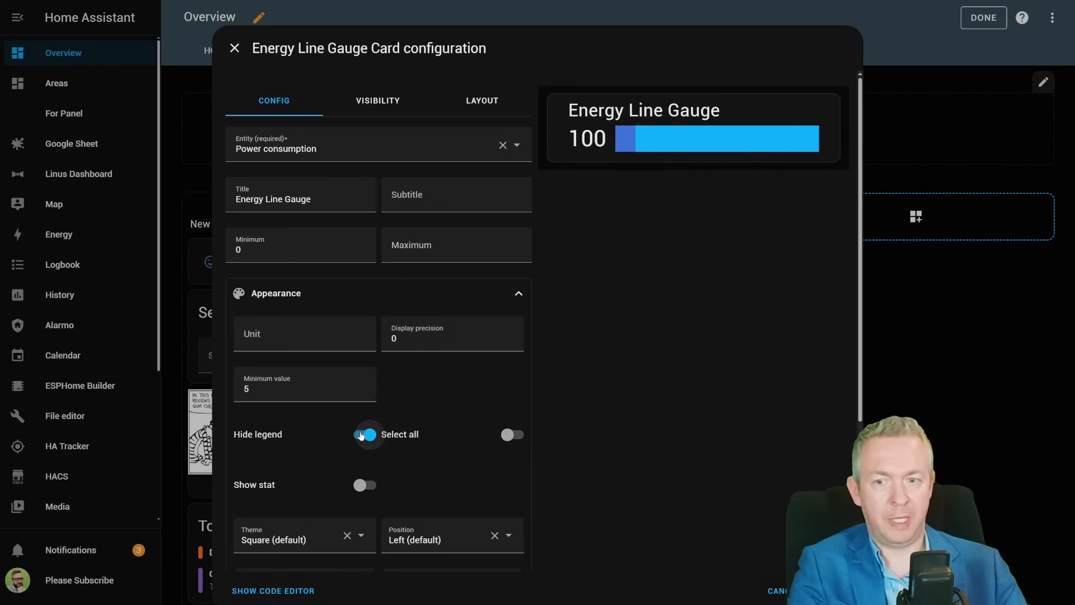
left_click(360, 435)
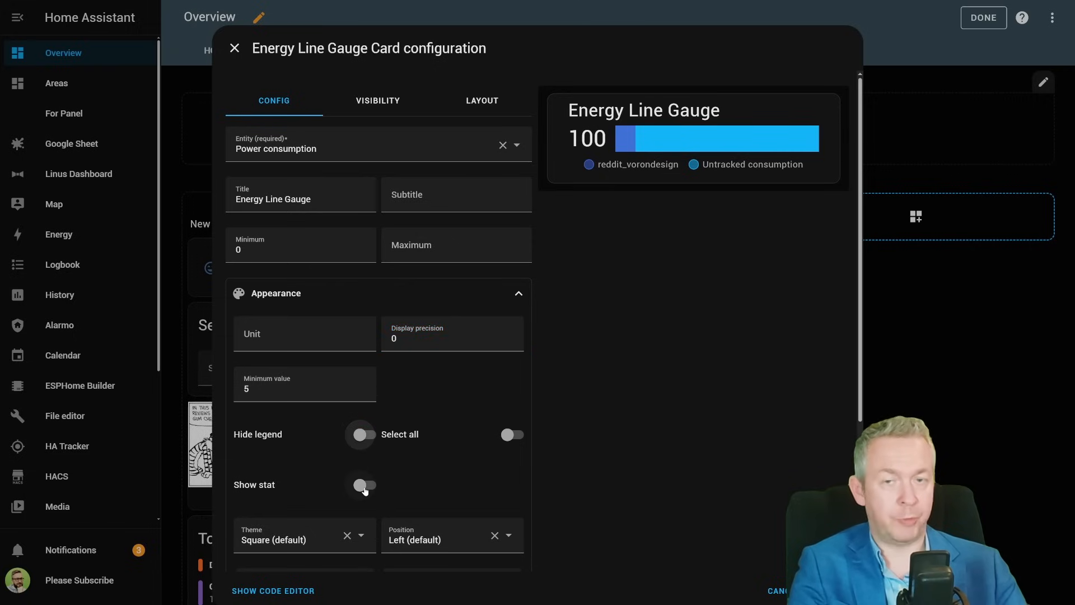
left_click(364, 486)
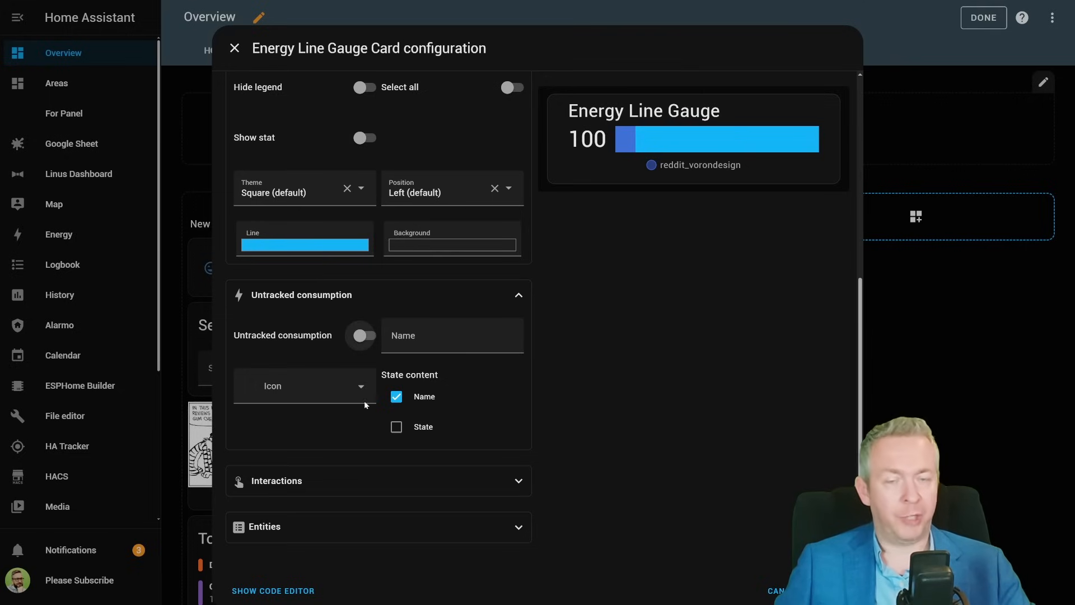
- Try untracked consumption named Untracked with the mdi:account icon, then switch untracked consumption off again
left_click(365, 336)
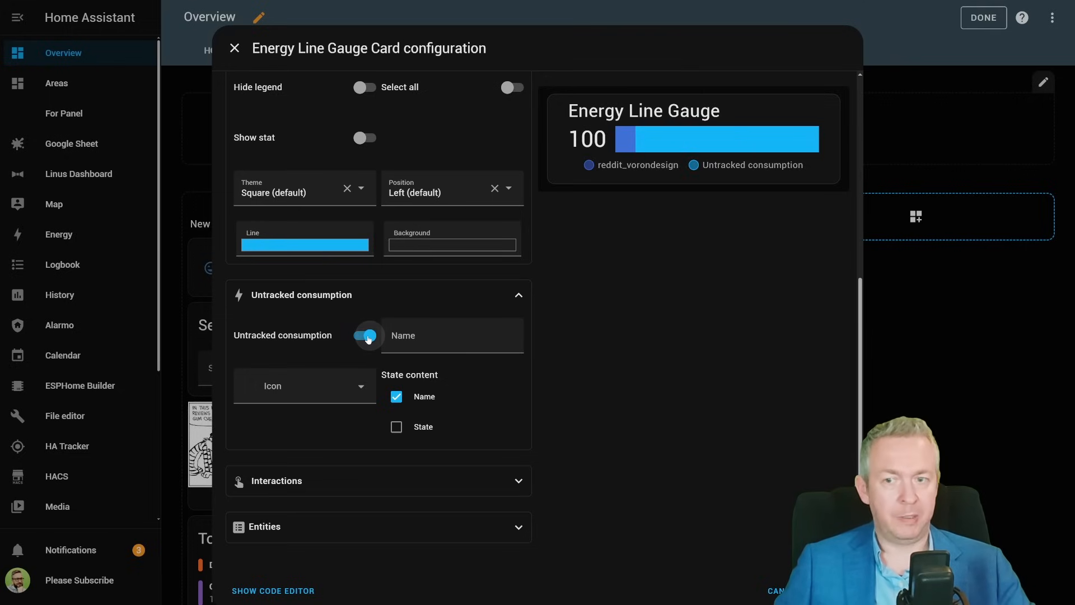
left_click(443, 349)
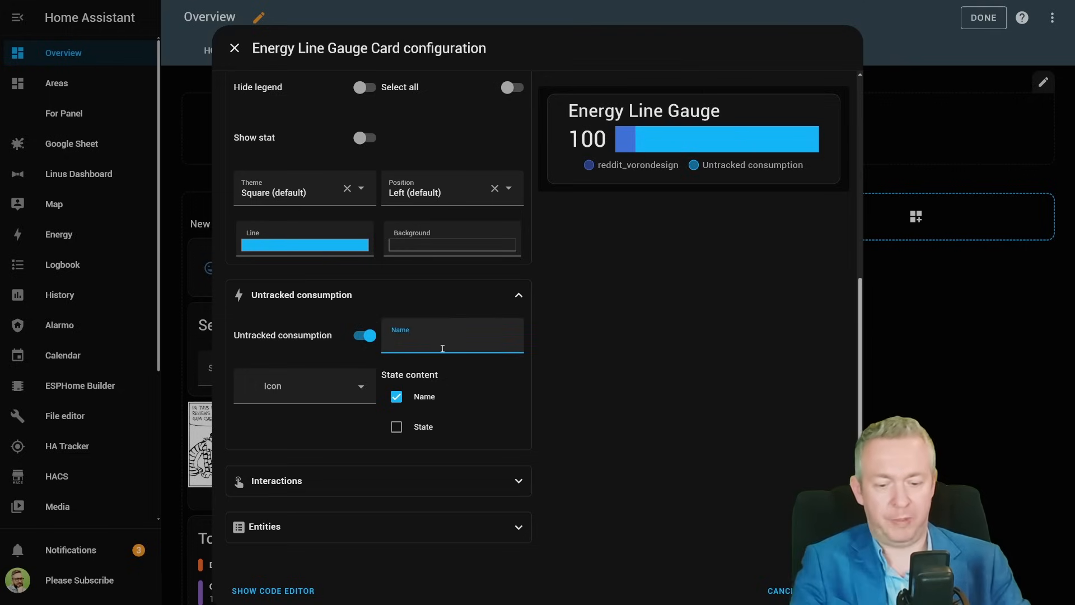
type("Untracked")
left_click(293, 392)
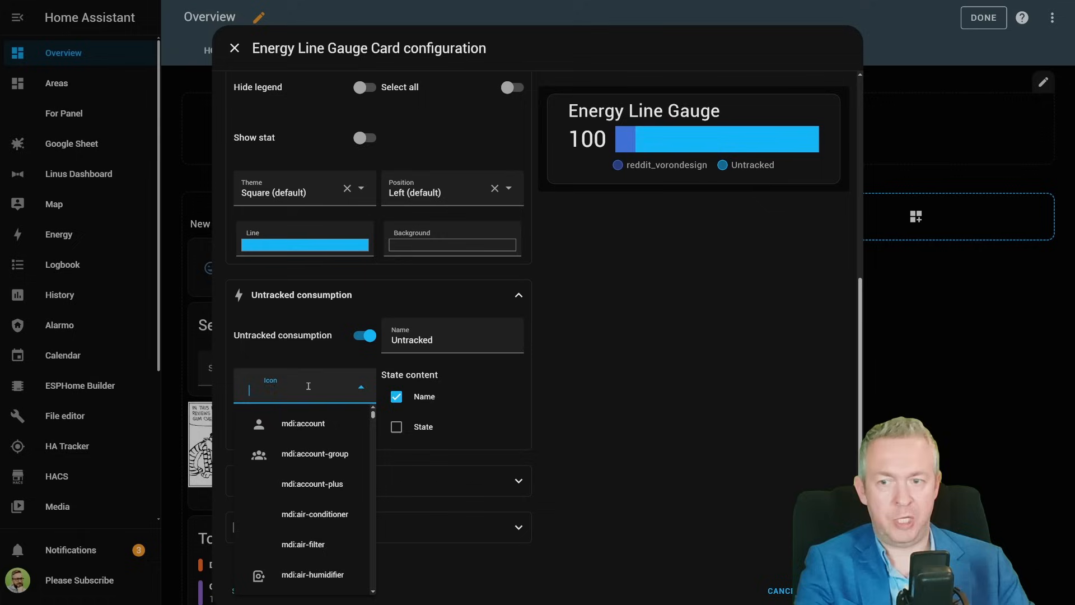
left_click(289, 421)
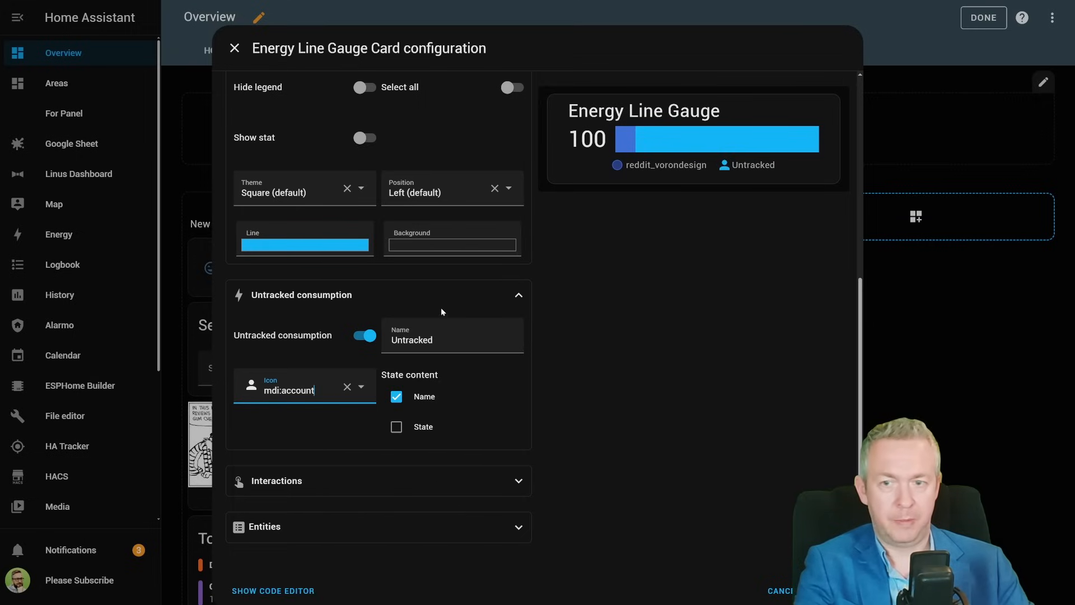
left_click(362, 335)
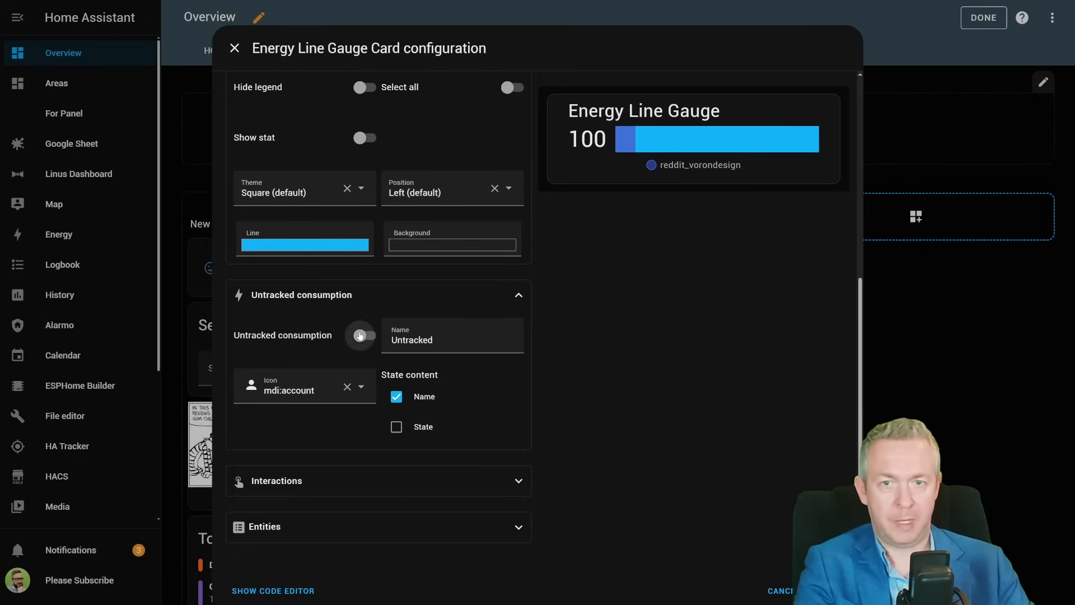
- Collapse the untracked consumption options, check the interaction options, and remove all three existing entities from the card
left_click(383, 297)
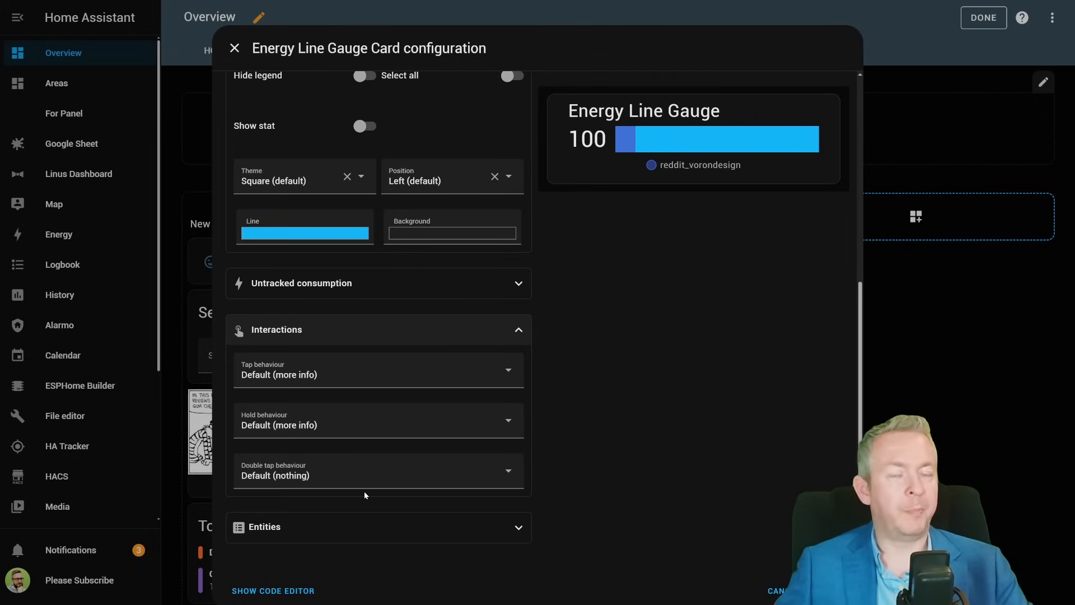
left_click(436, 330)
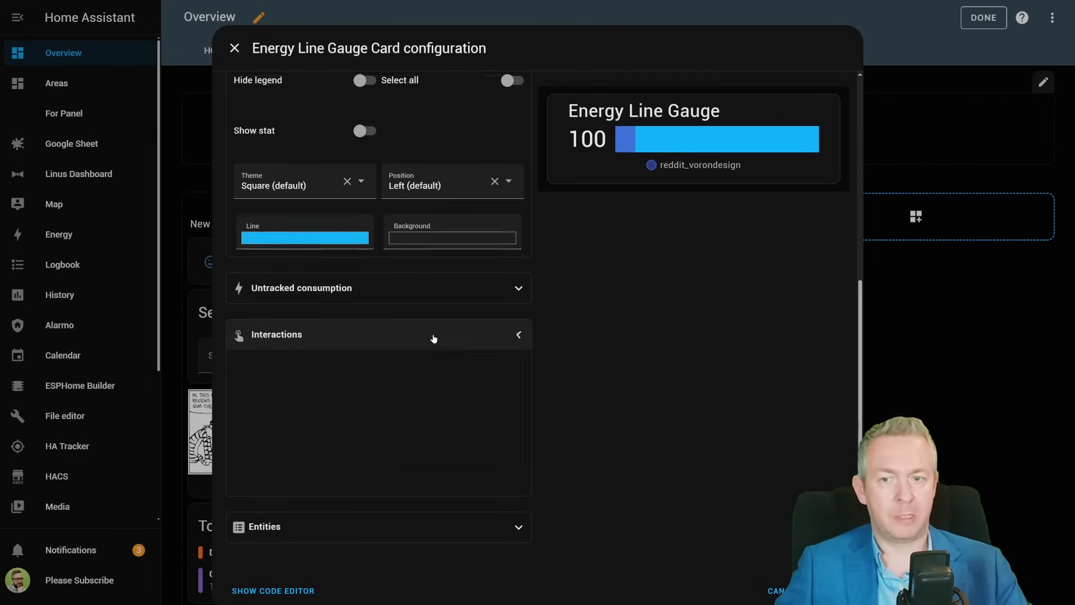
scroll(378, 475, "up", 4)
scroll(378, 475, "down", 5)
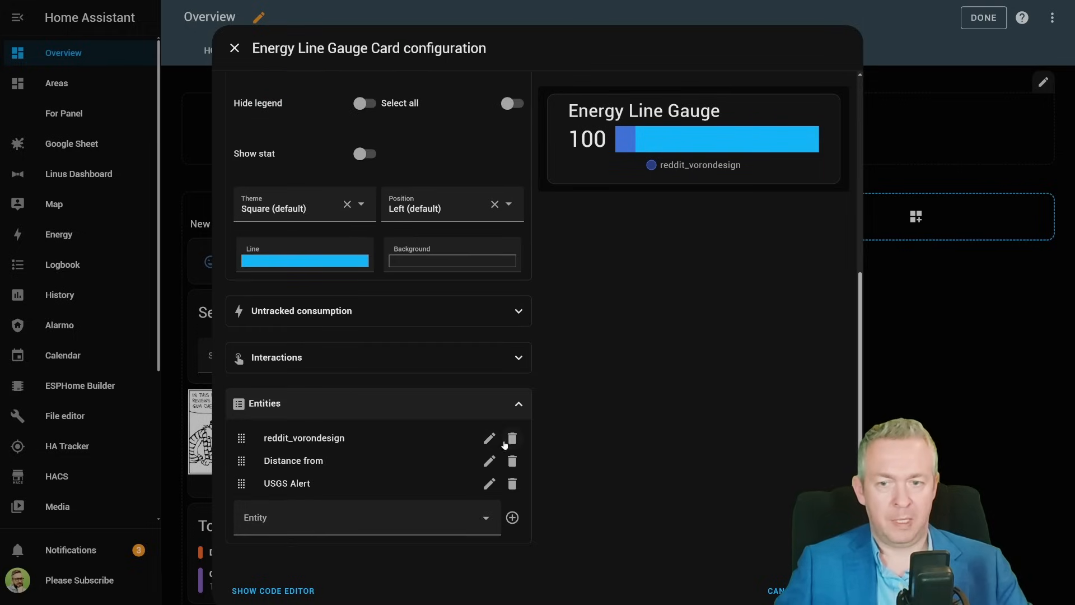
left_click(506, 440)
left_click(510, 457)
left_click(507, 485)
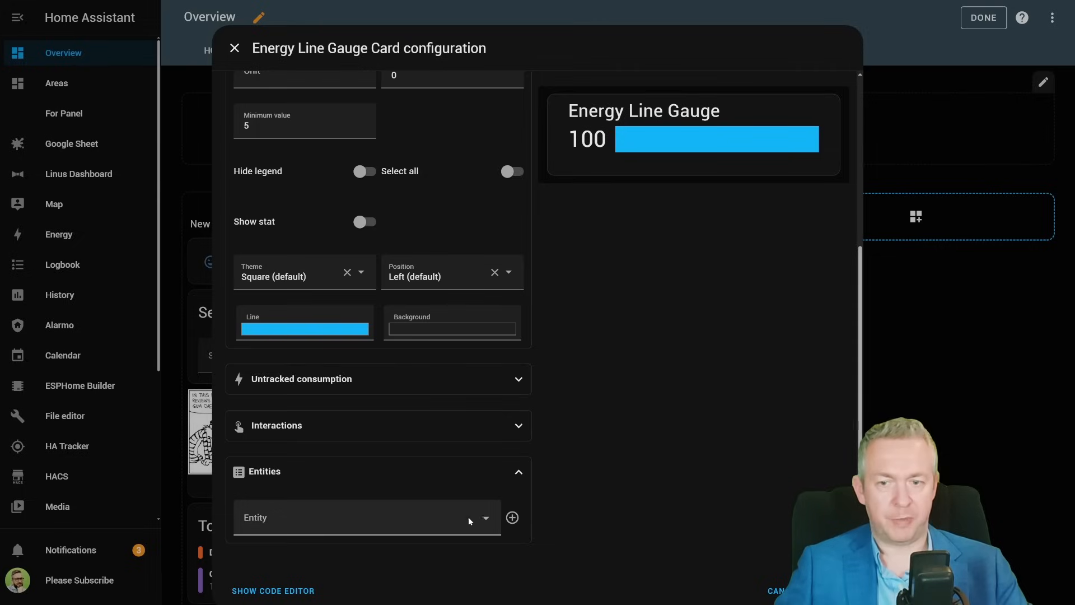
- Add the Elgato Key Light Air A54C power and Entertainment Room power entities and save the card
left_click(470, 521)
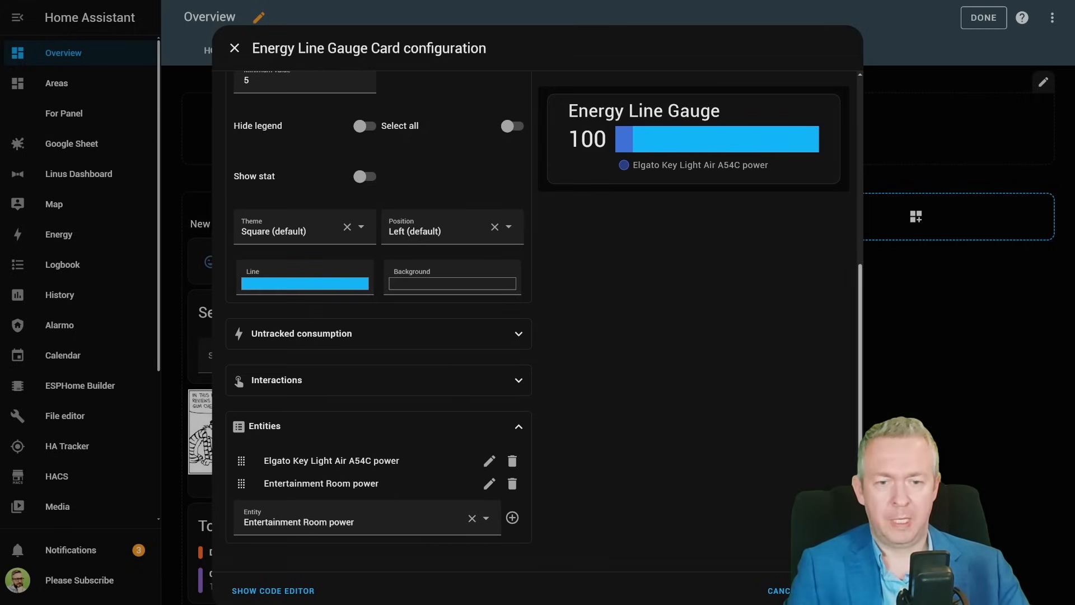
left_click(823, 591)
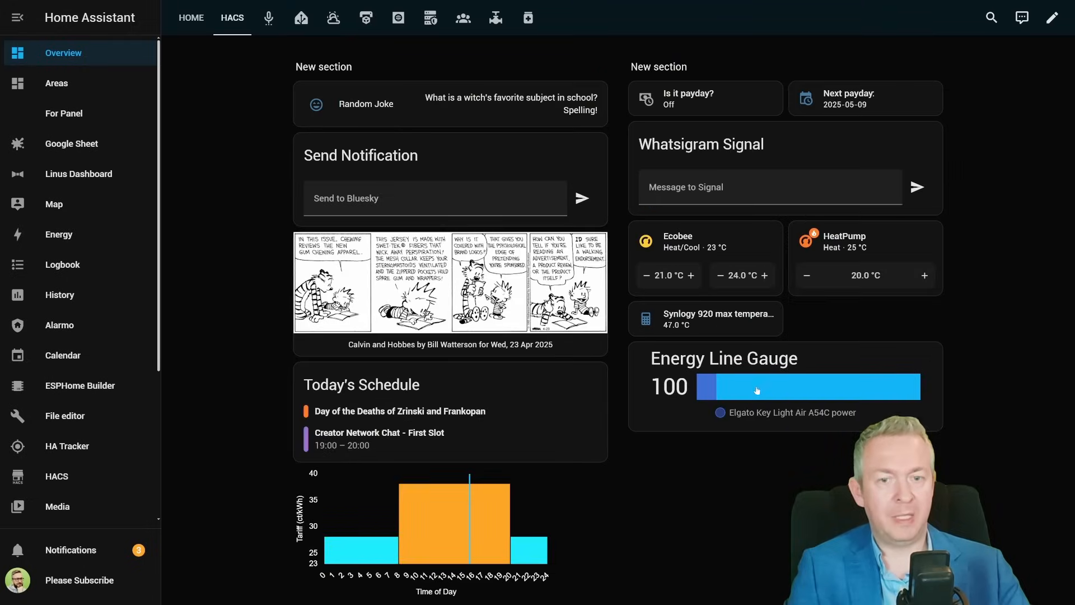
- Open the gauge's power entity details to view its consumption history, then close them
left_click(753, 393)
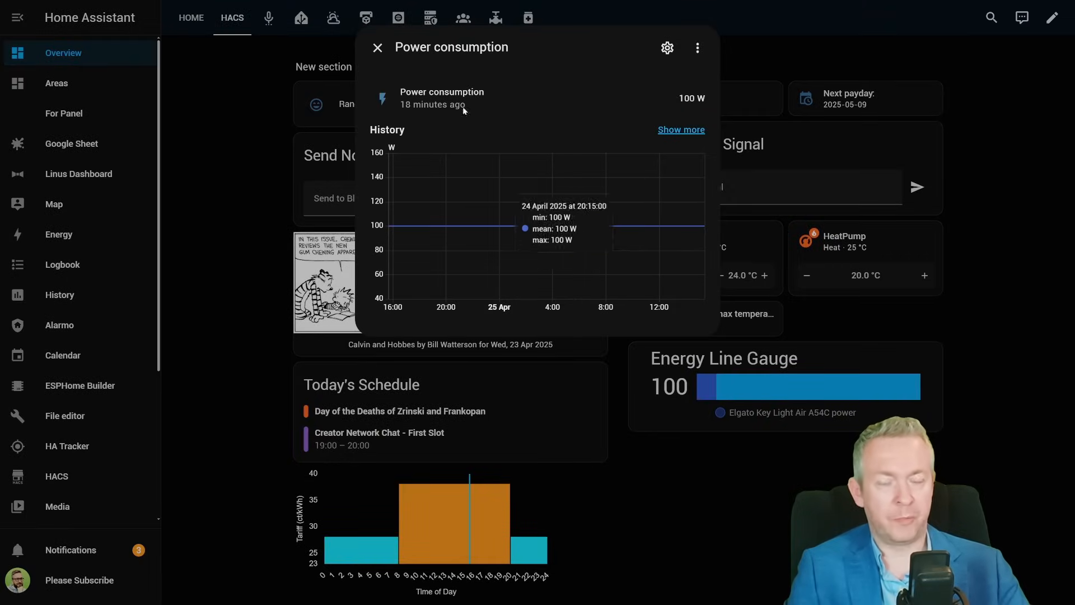
left_click(776, 462)
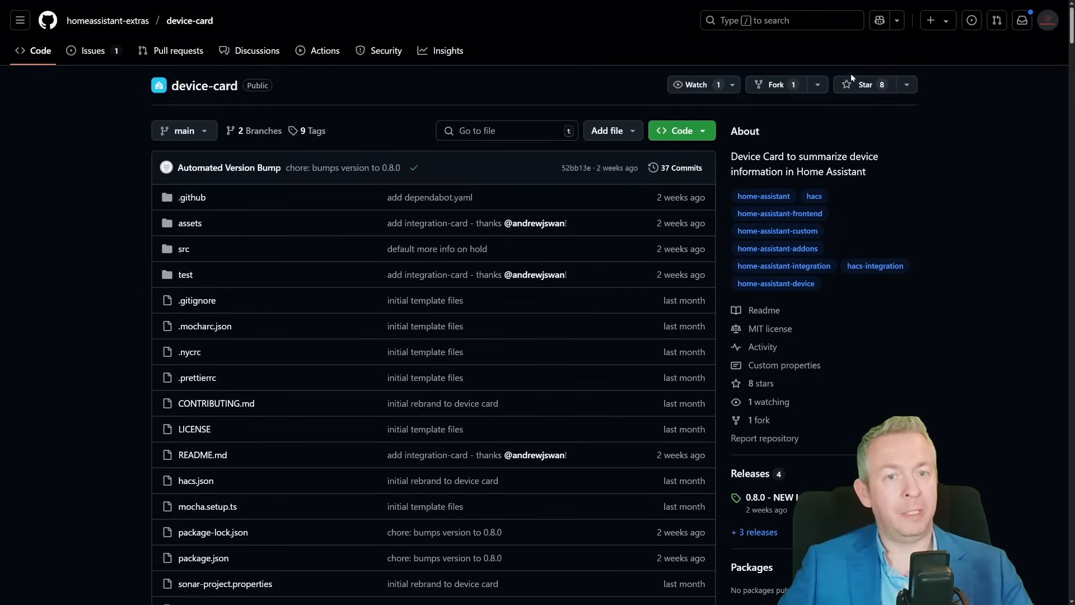
- In the browser, read through the device-card repository README on GitHub
left_click(849, 86)
scroll(818, 269, "down", 20)
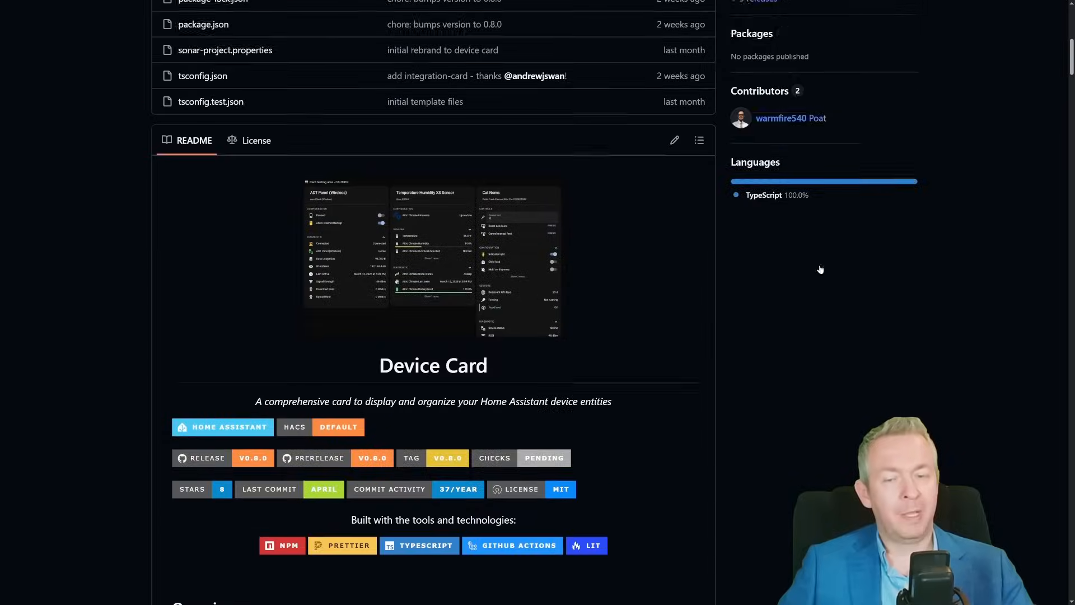
scroll(823, 293, "down", 13)
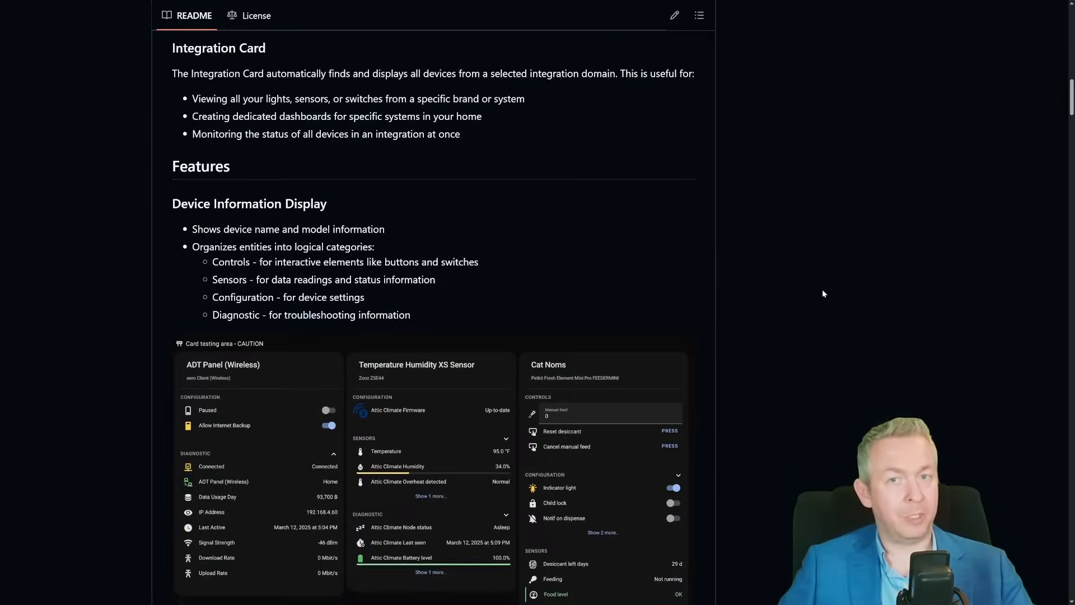
scroll(812, 284, "down", 2)
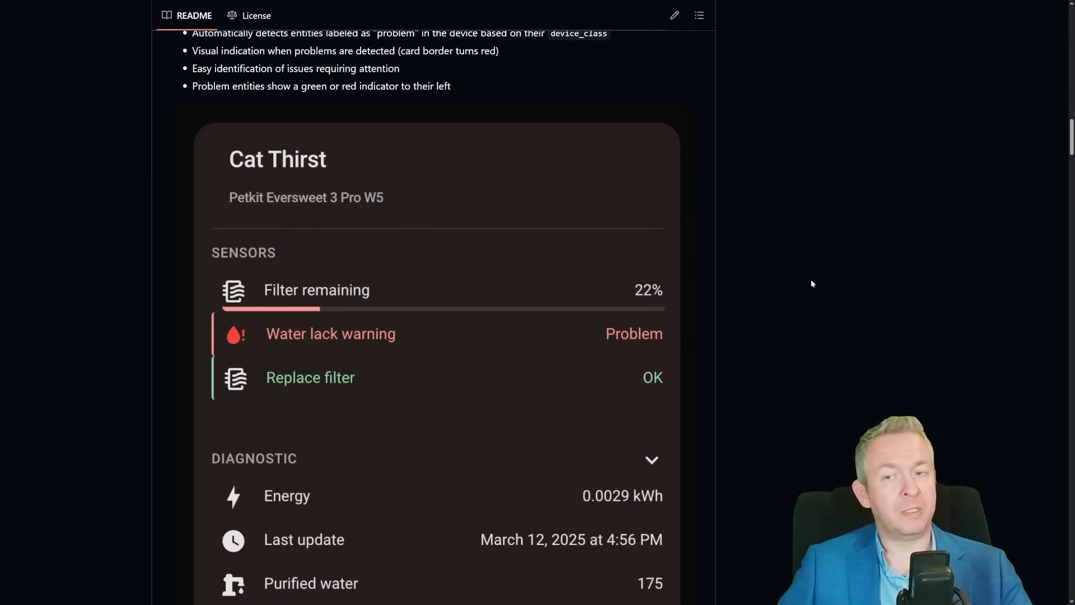
scroll(812, 284, "down", 4)
scroll(812, 285, "down", 9)
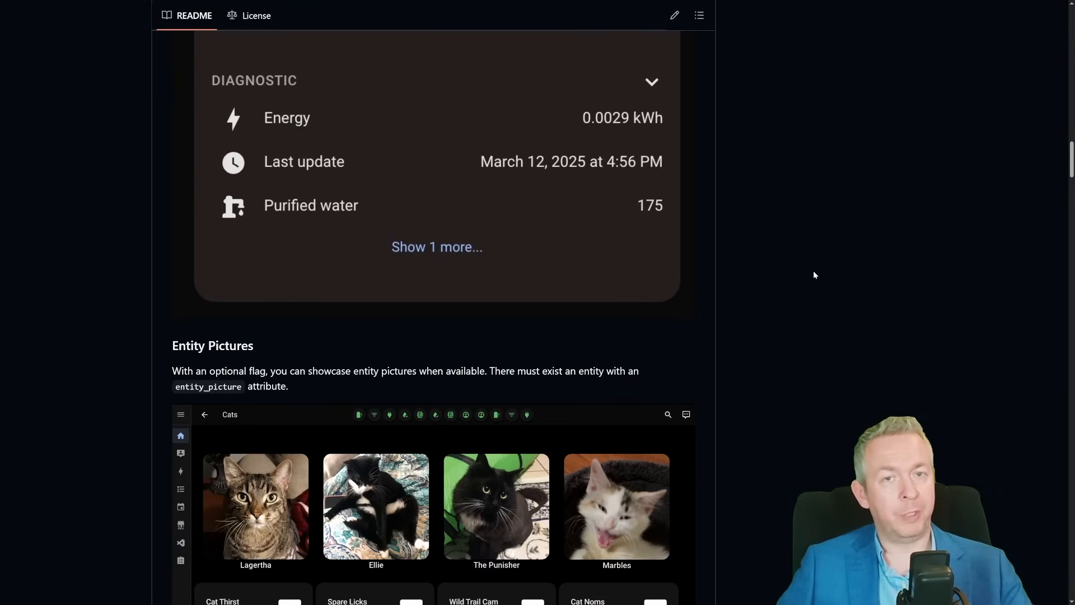
scroll(807, 289, "down", 13)
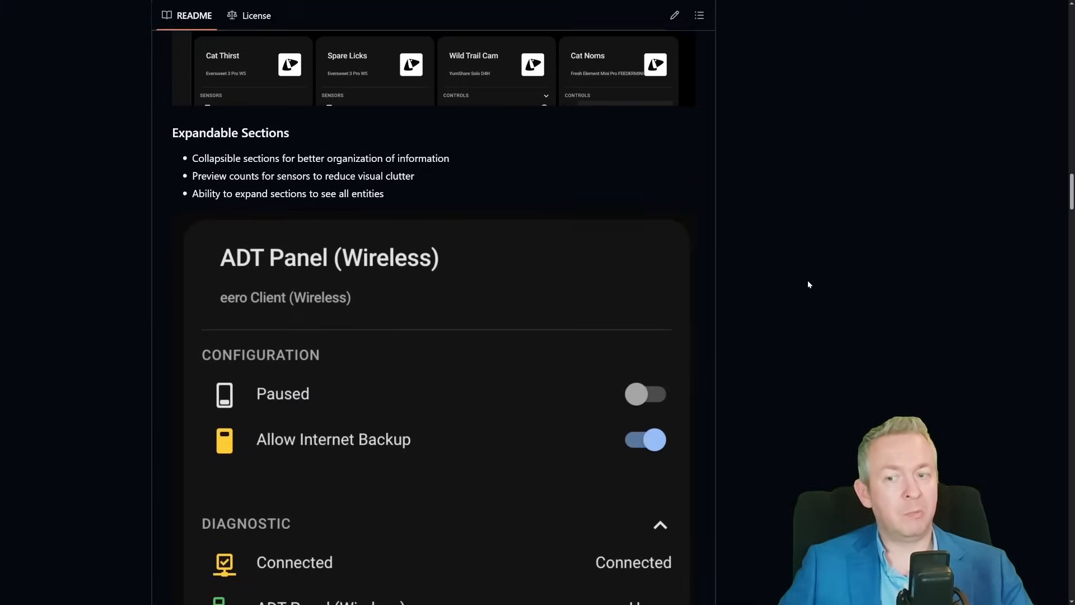
scroll(809, 287, "down", 13)
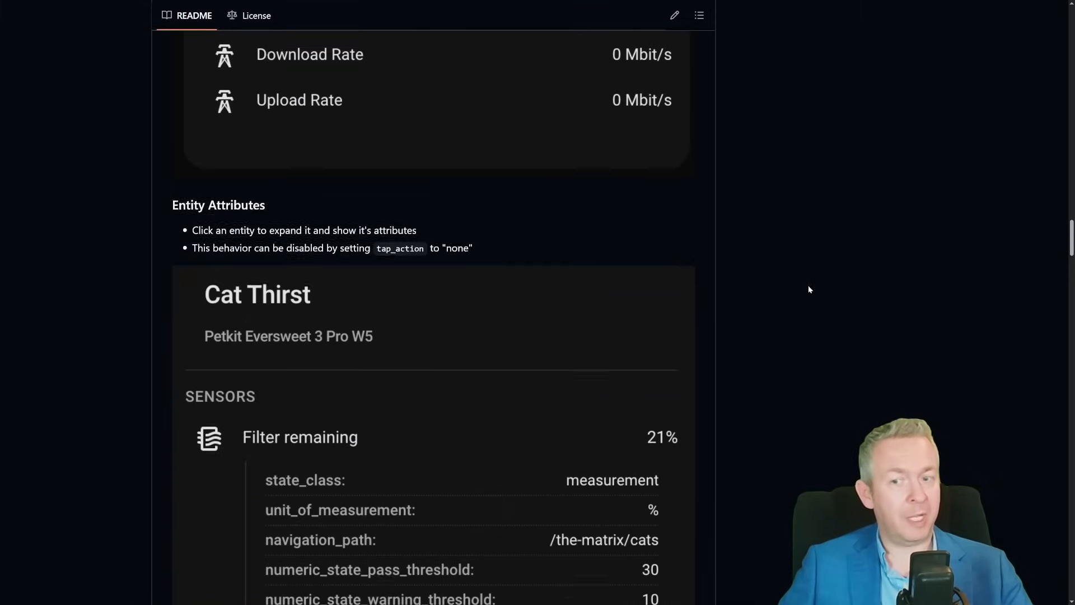
scroll(808, 289, "down", 7)
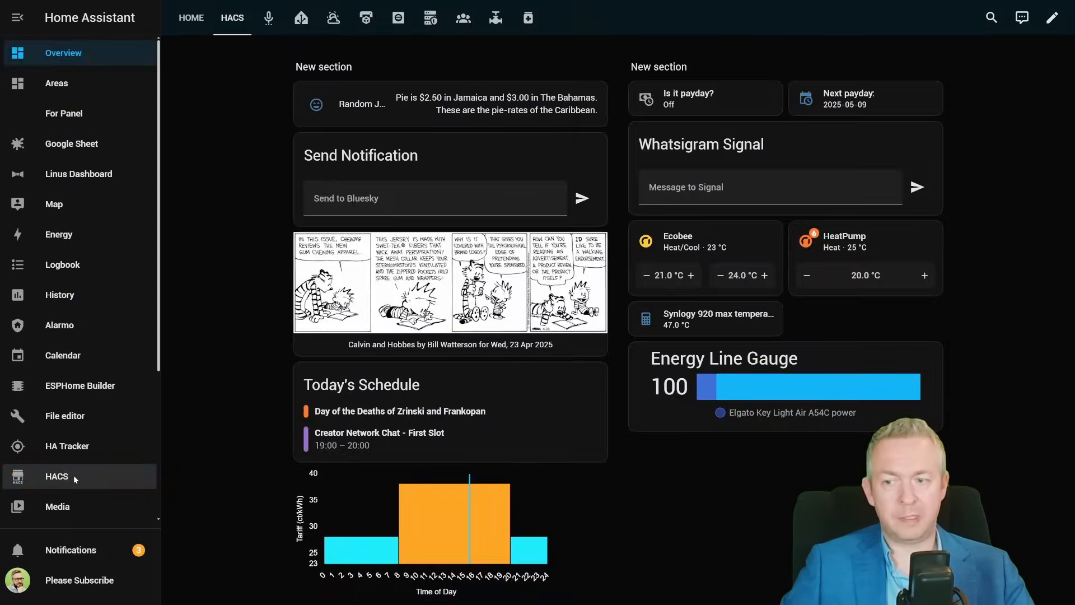
left_click(73, 477)
left_click(1050, 17)
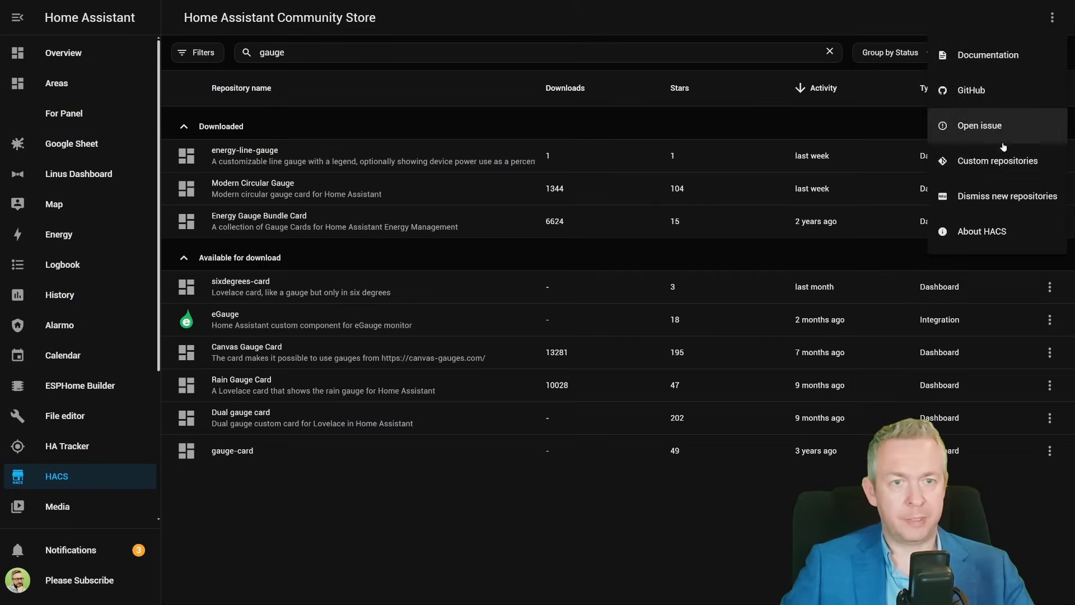
left_click(946, 161)
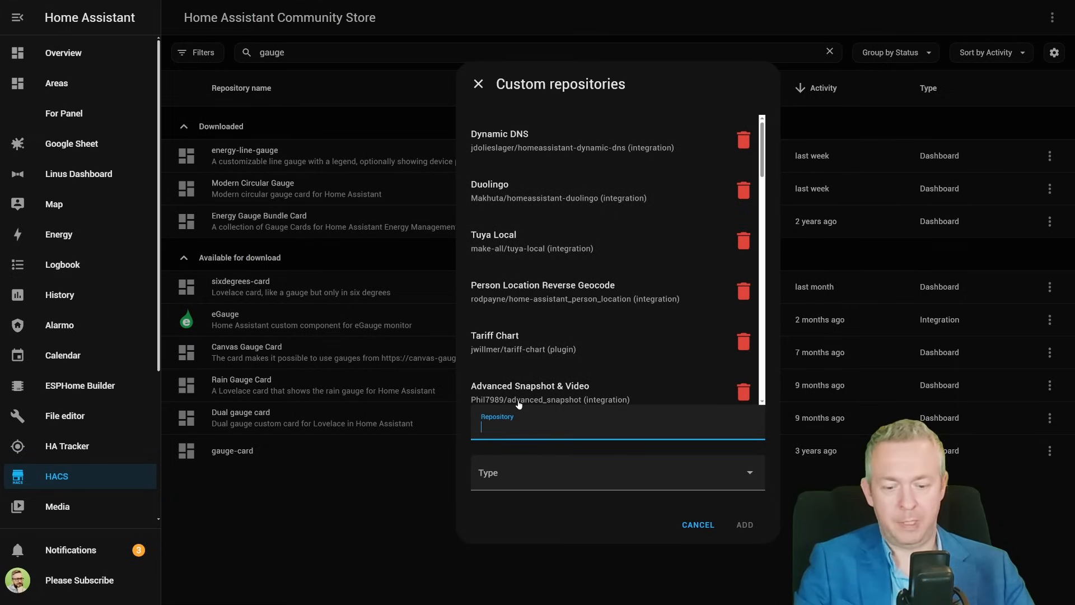
type("https://github.com/homeassistant-extras/device-card")
left_click(549, 477)
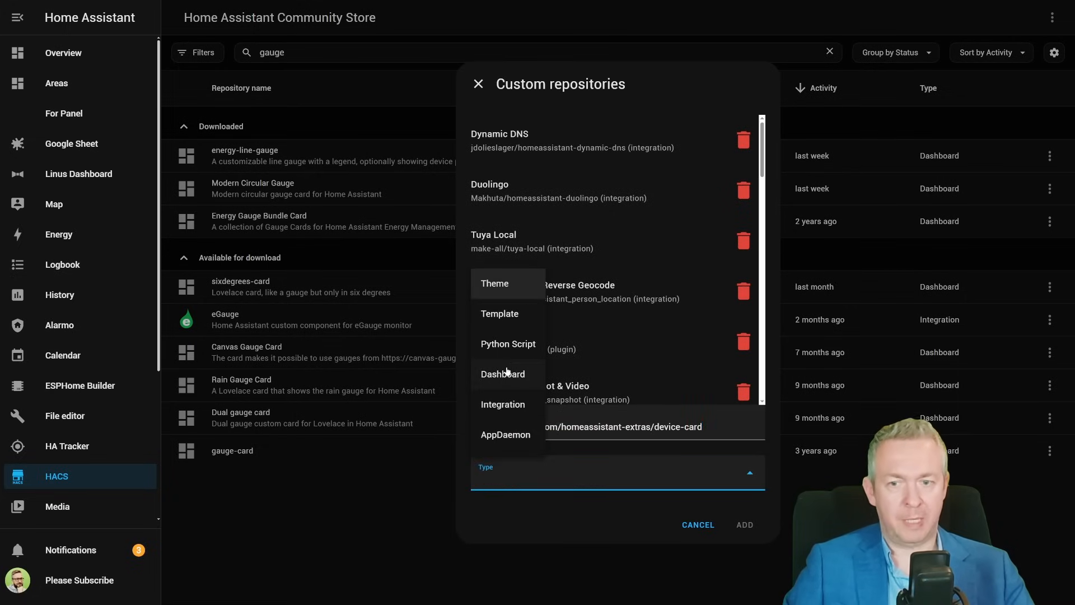
left_click(505, 373)
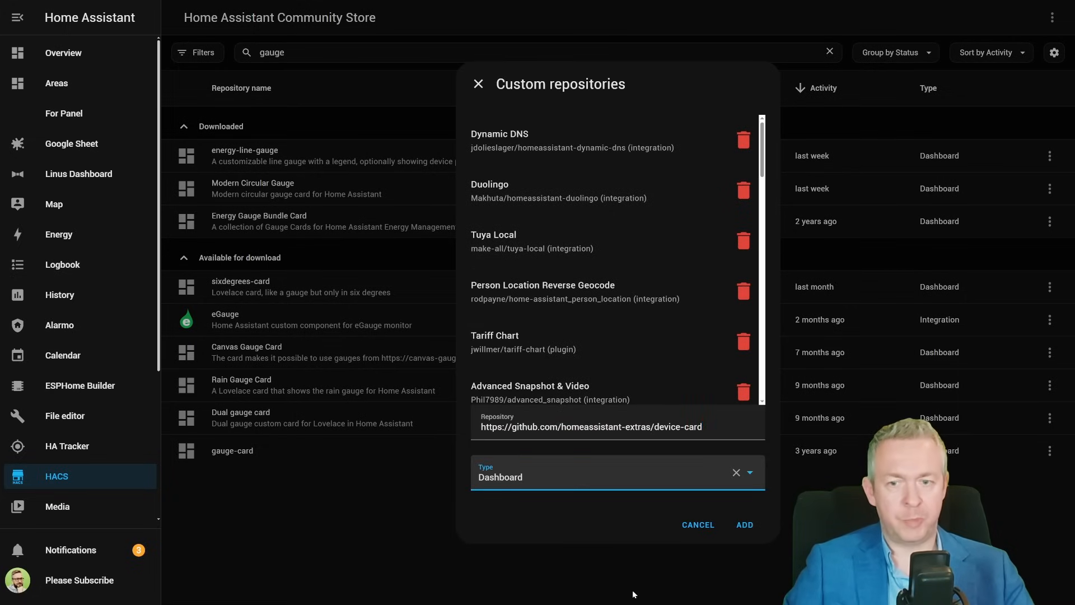
left_click(744, 525)
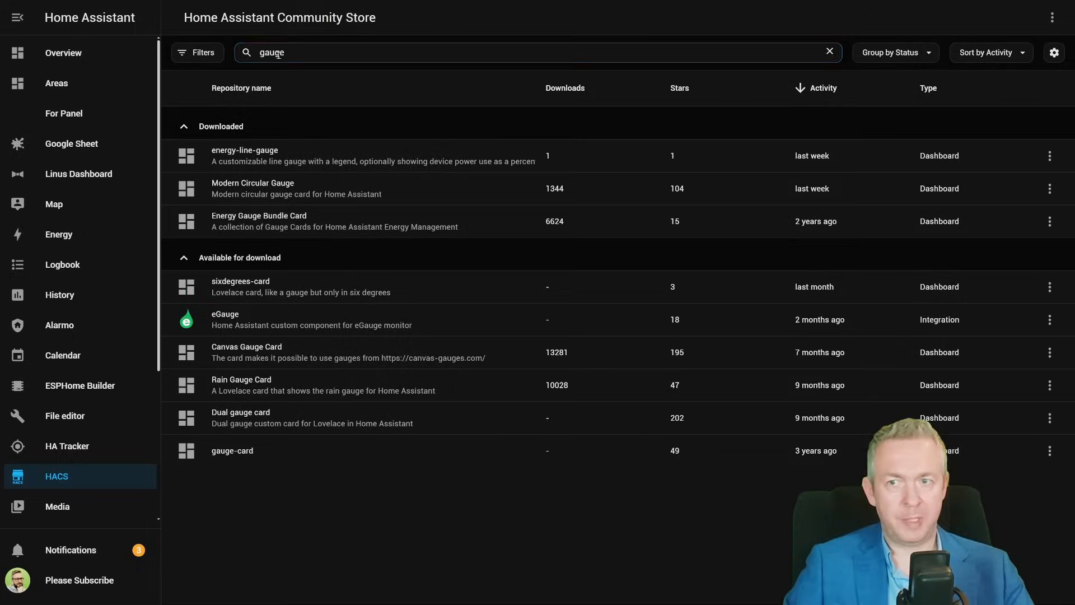
- Search HACS for device ca, download the Device Card, and reload the browser
double_click(274, 52)
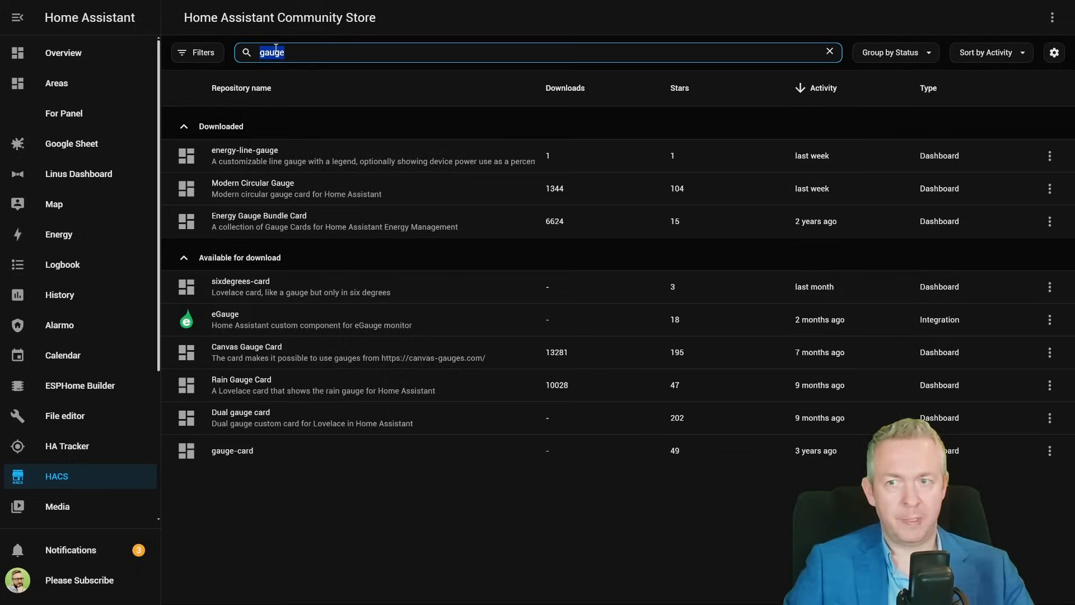
type("device ca")
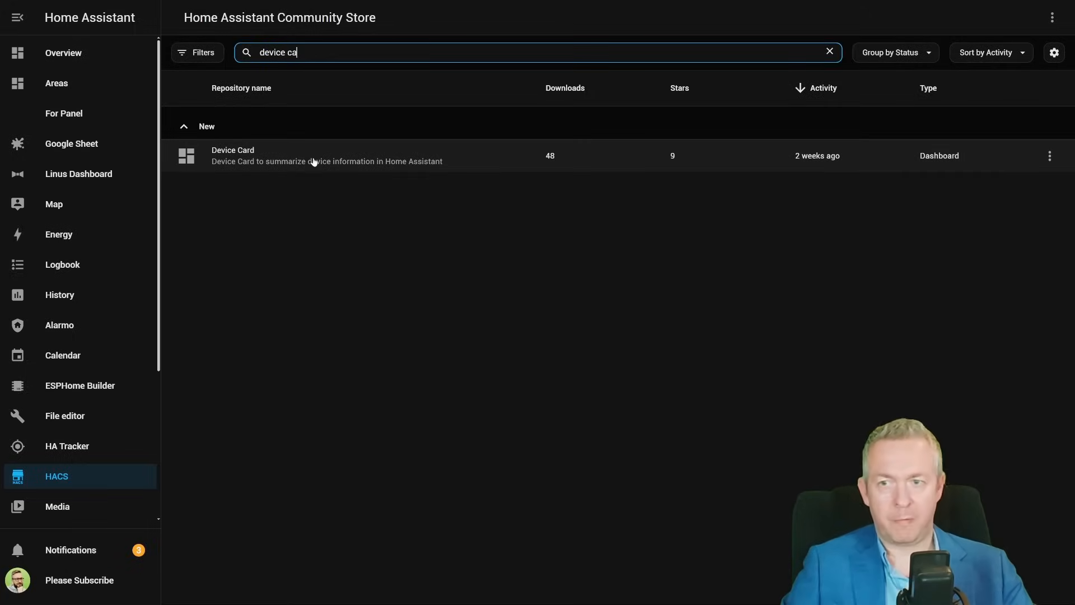
left_click(310, 162)
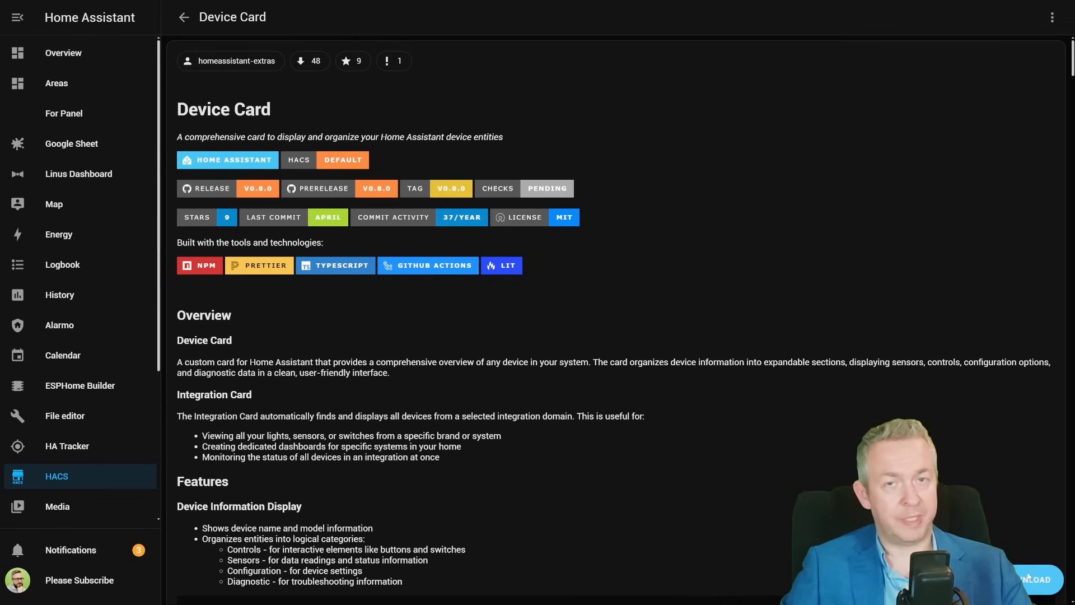
left_click(1029, 577)
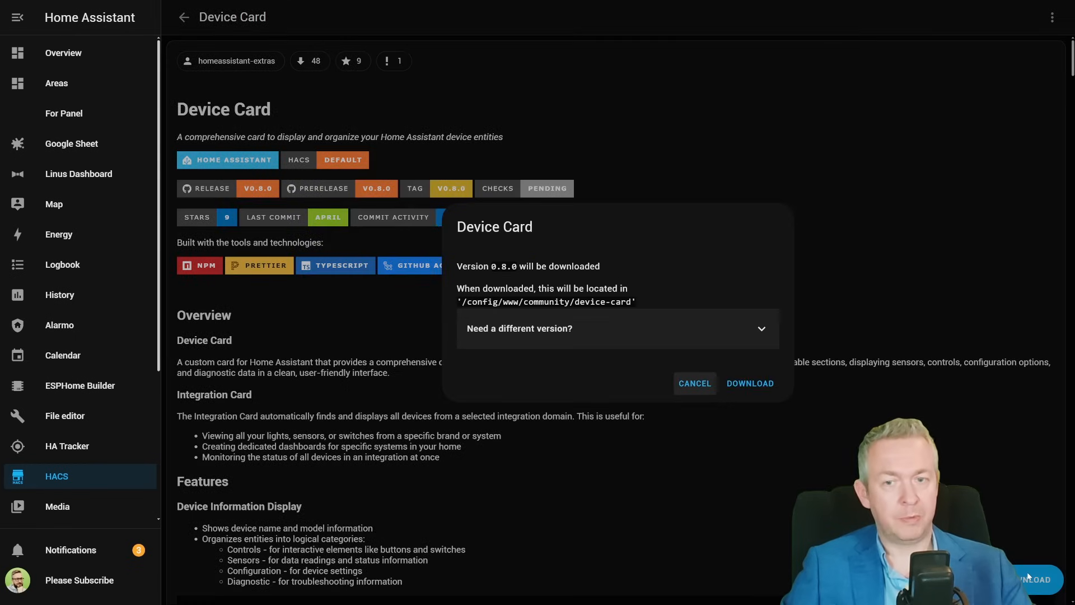
left_click(751, 382)
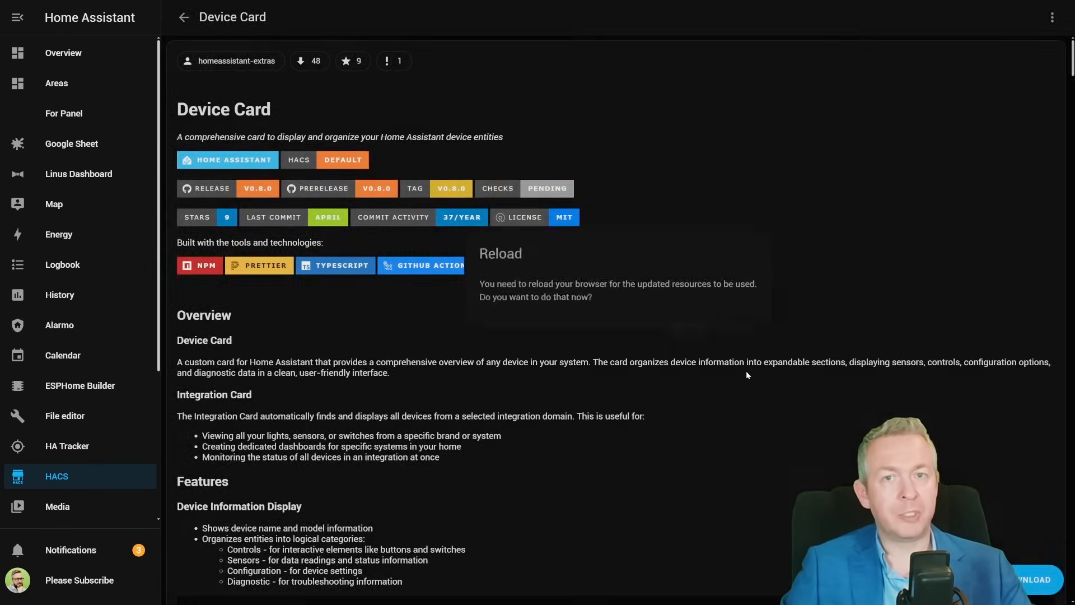
left_click(735, 340)
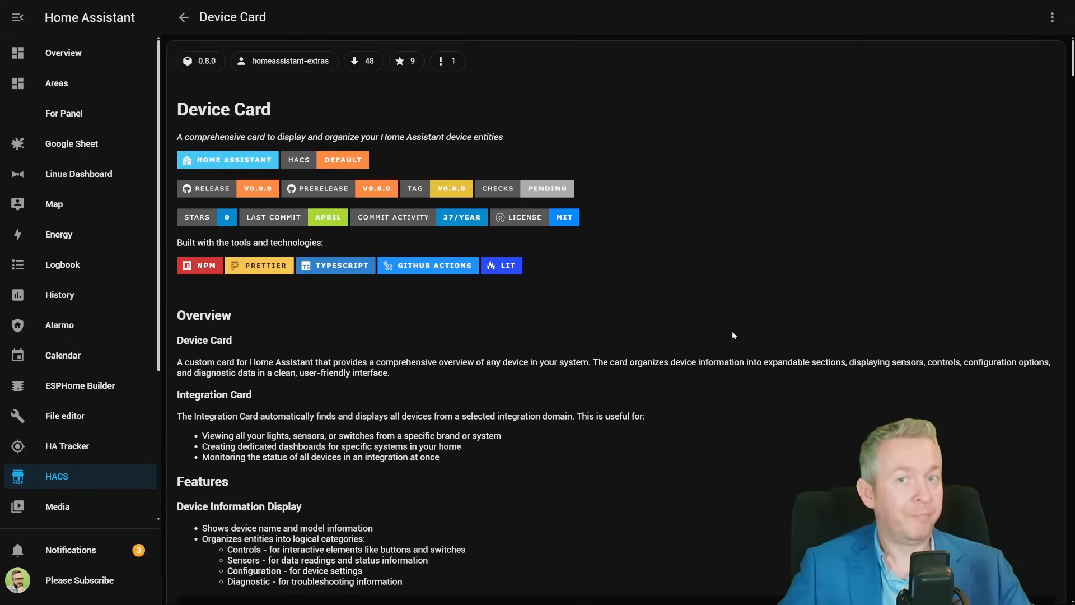
- On the Overview dashboard's HACS view, add a Device Card to the second section
left_click(81, 53)
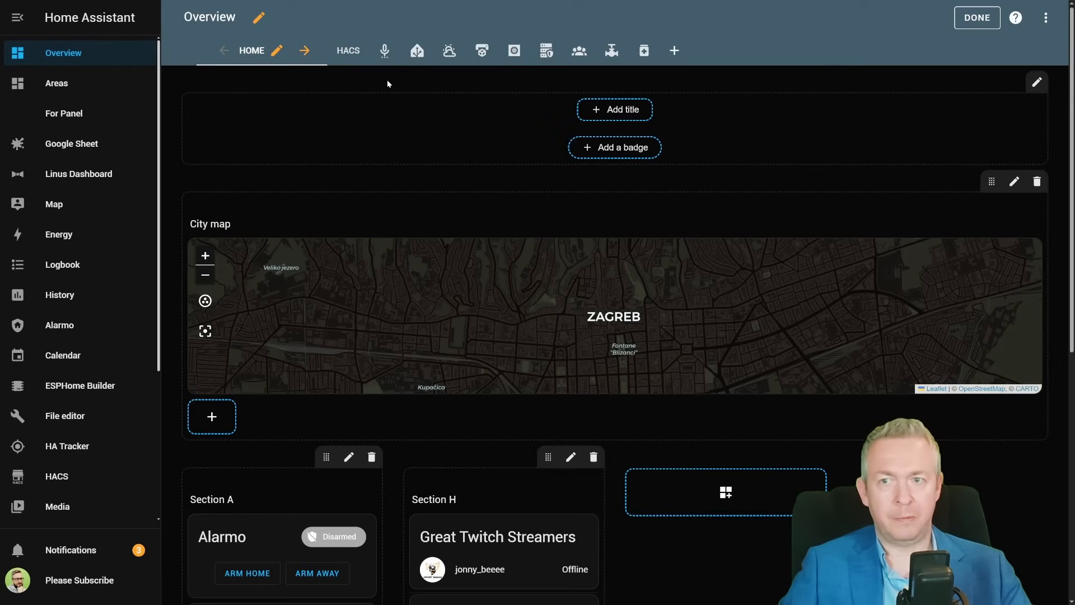
left_click(339, 53)
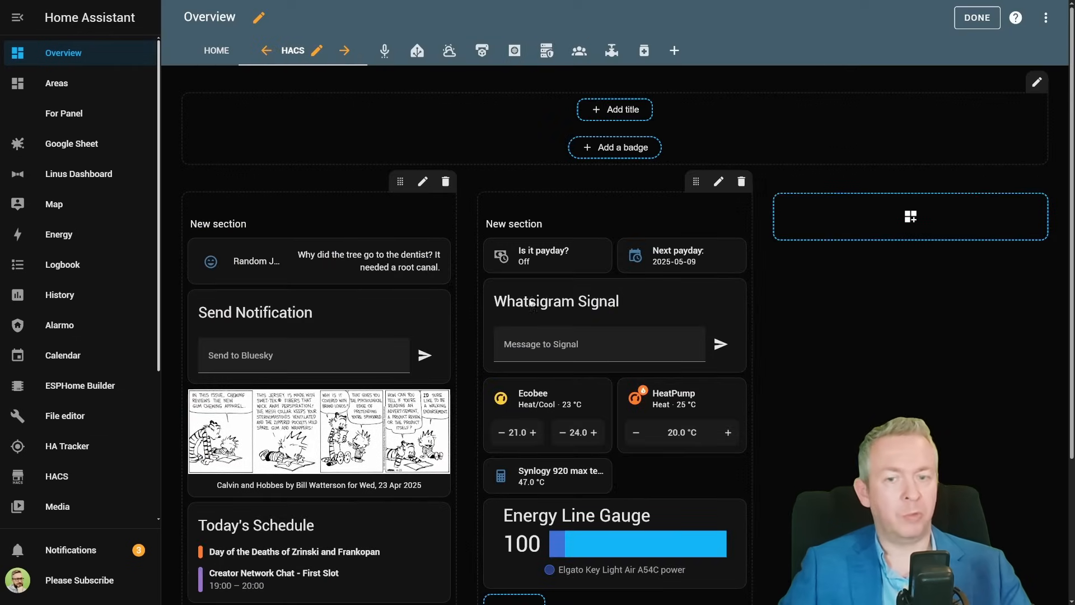
scroll(792, 279, "down", 3)
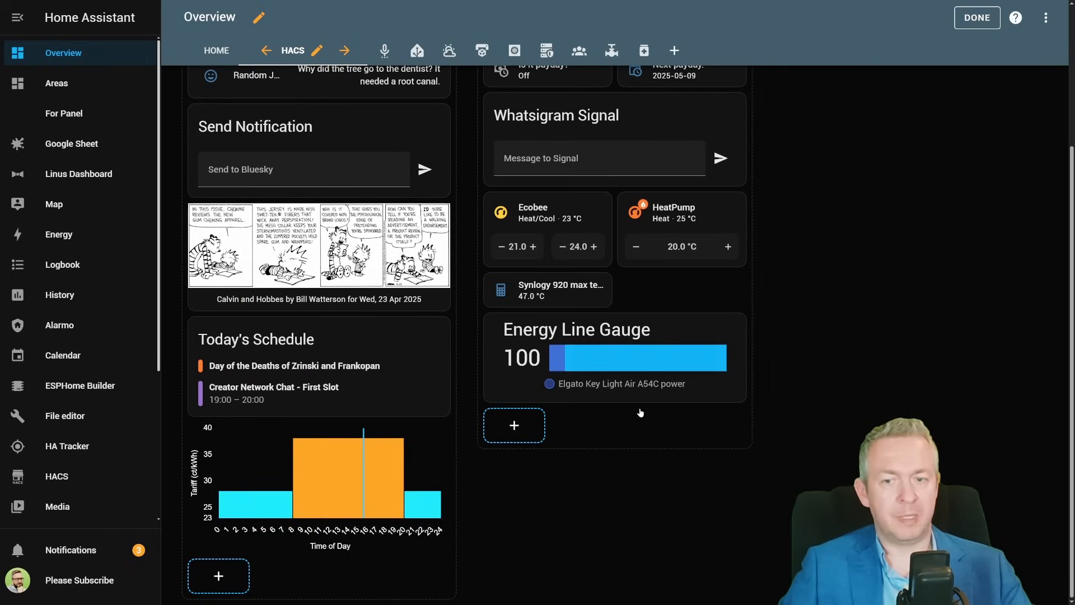
left_click(526, 434)
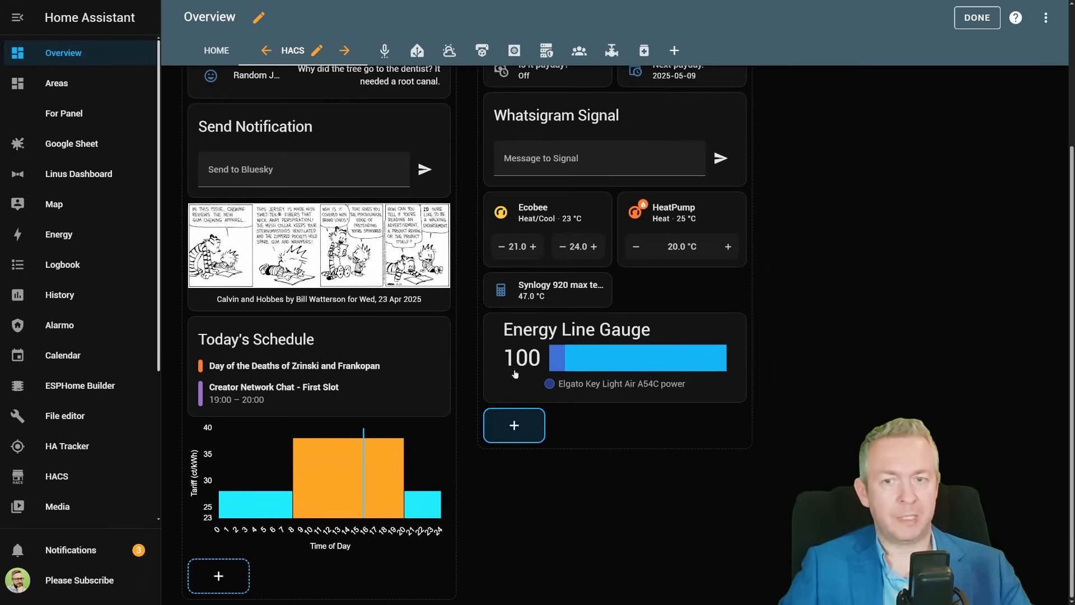
type("de")
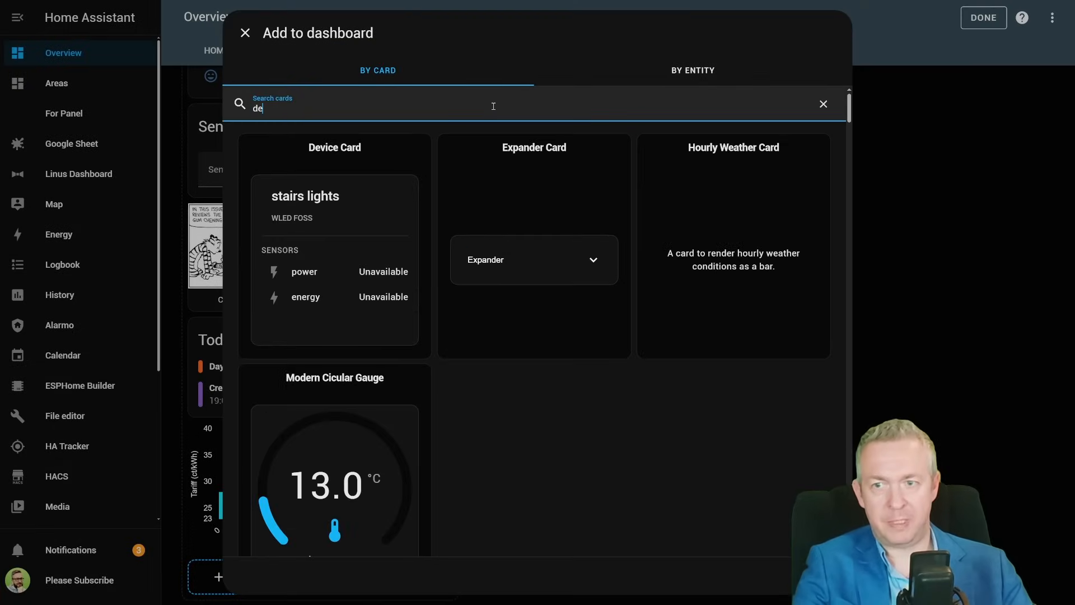
left_click(330, 152)
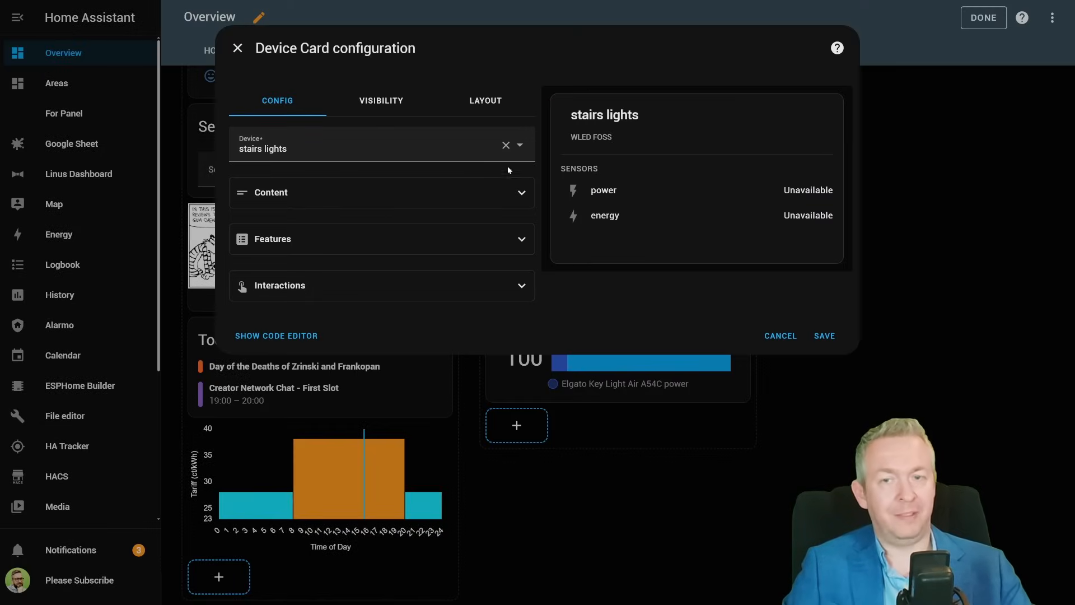
- Choose the Hub 2 62DB device for the card and expand the preview's remaining sensors
left_click(520, 147)
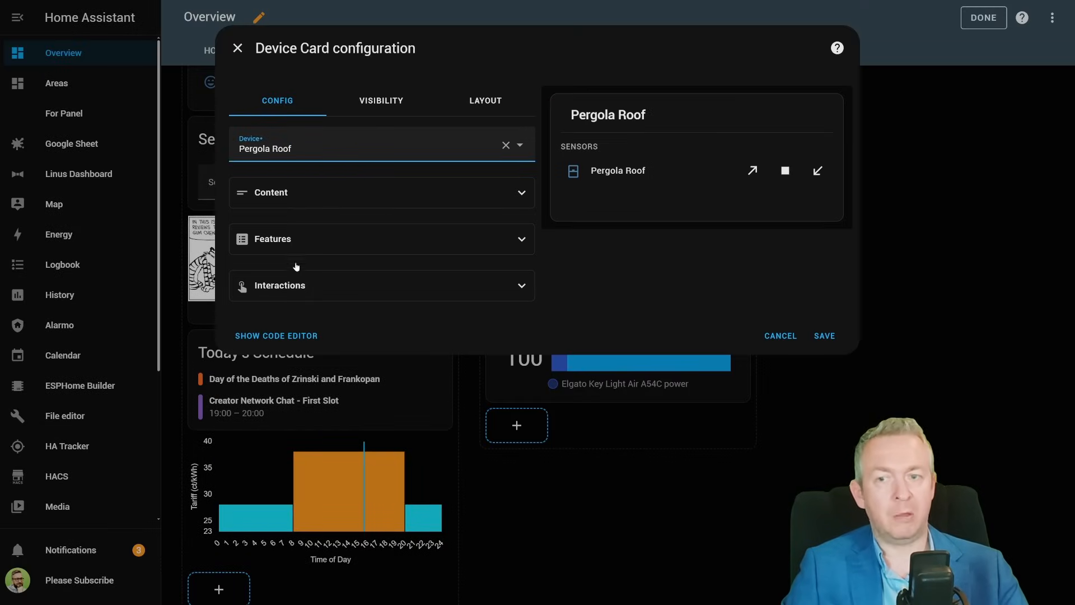
left_click(523, 147)
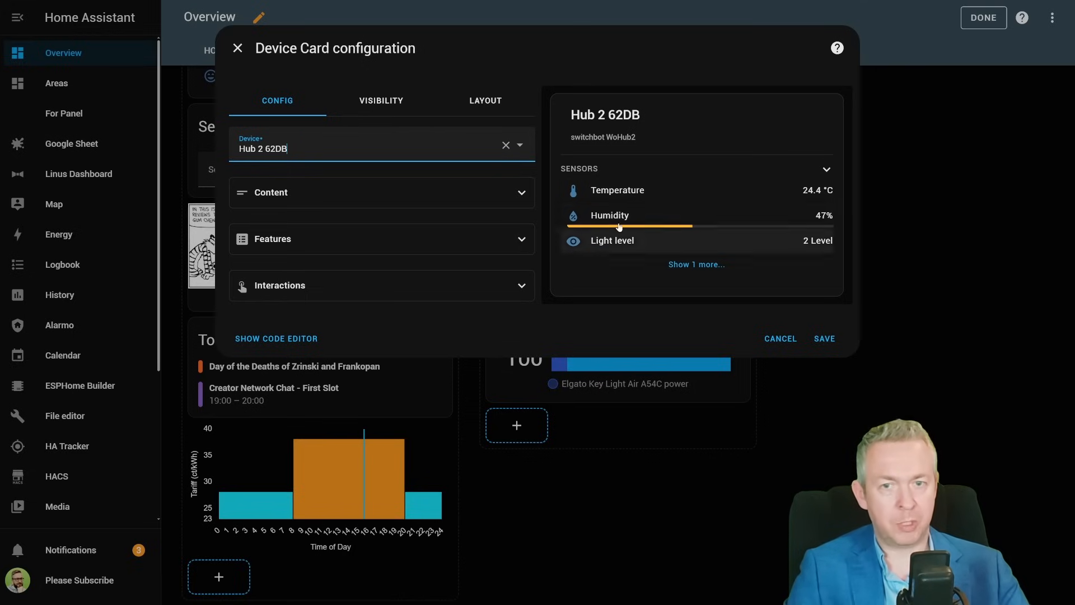
left_click(694, 266)
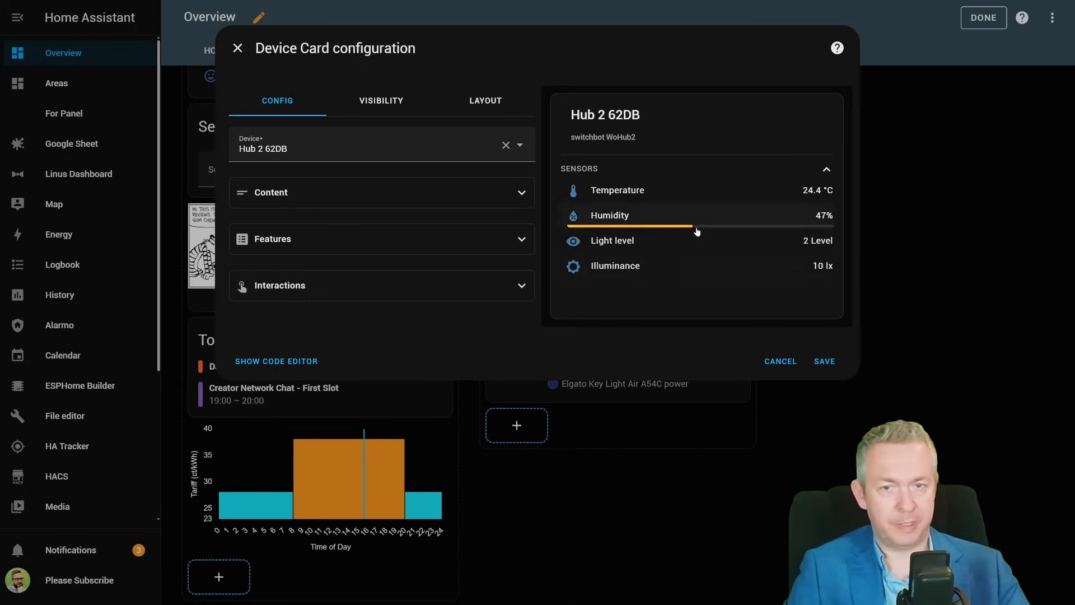
- Open the Content options, set the preview count to 2, and expand the preview's hidden sensors
left_click(472, 207)
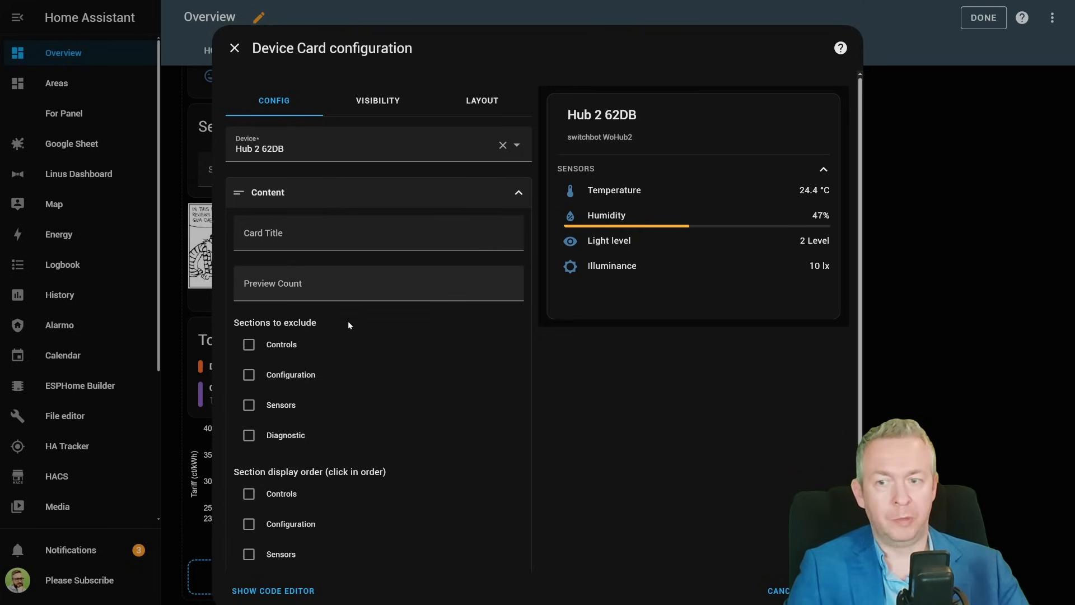
left_click(293, 236)
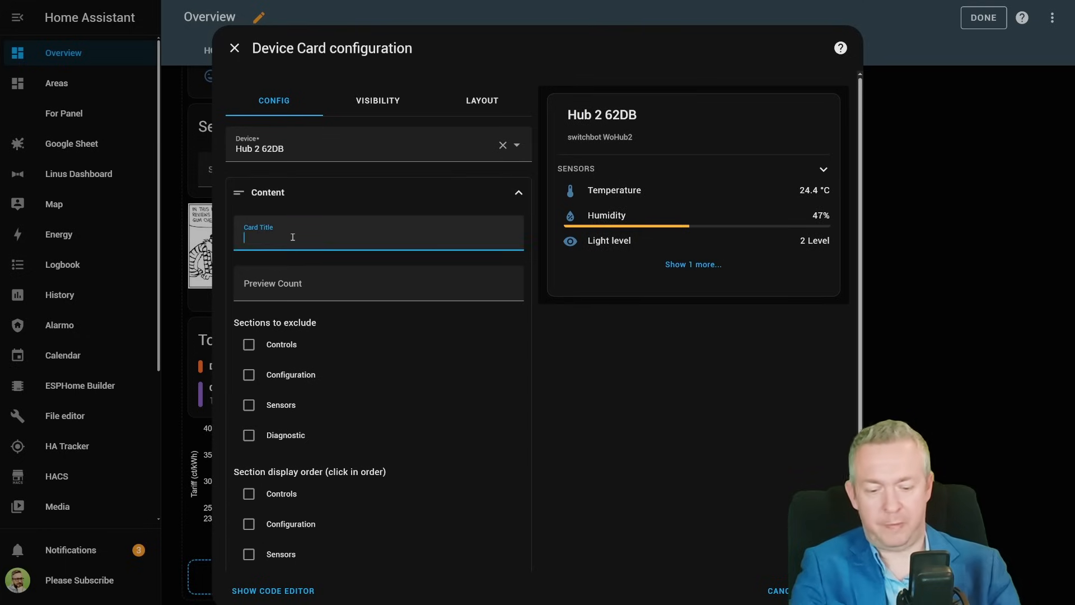
type("Ti")
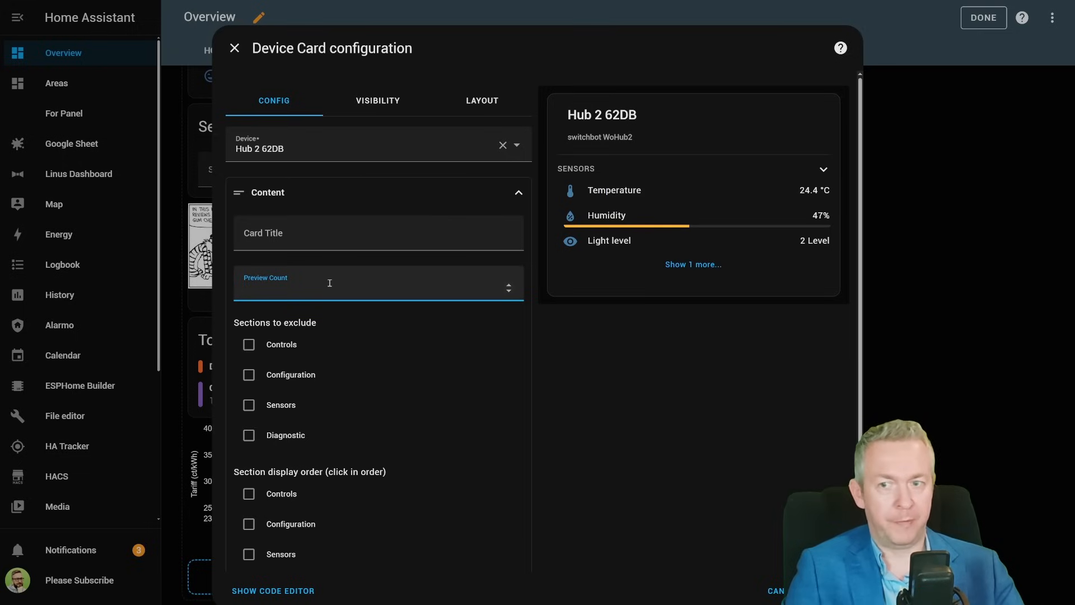
type("4")
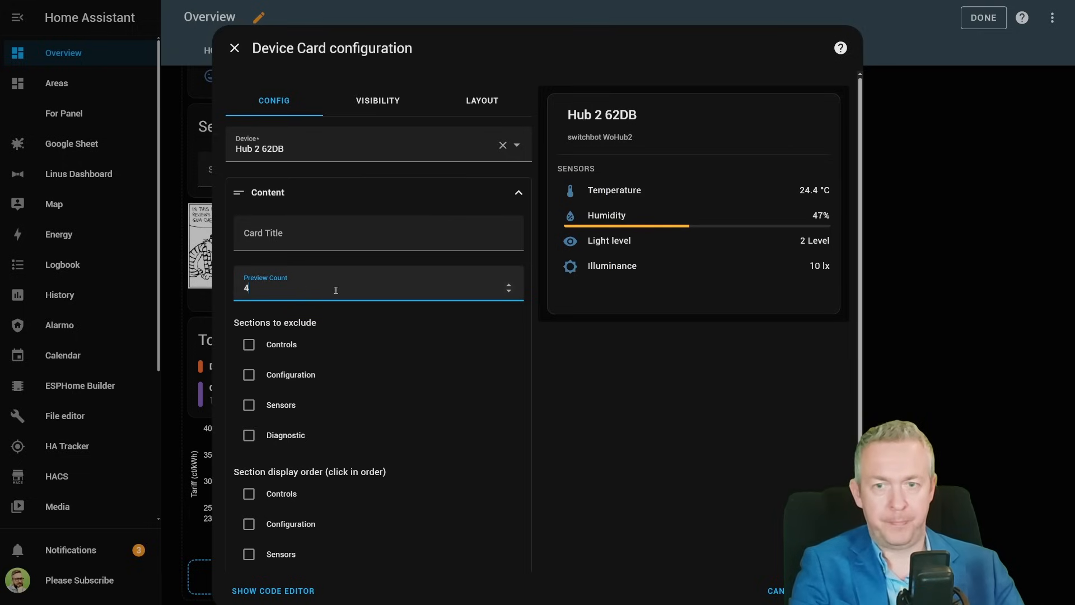
key("BackSpace")
type("2")
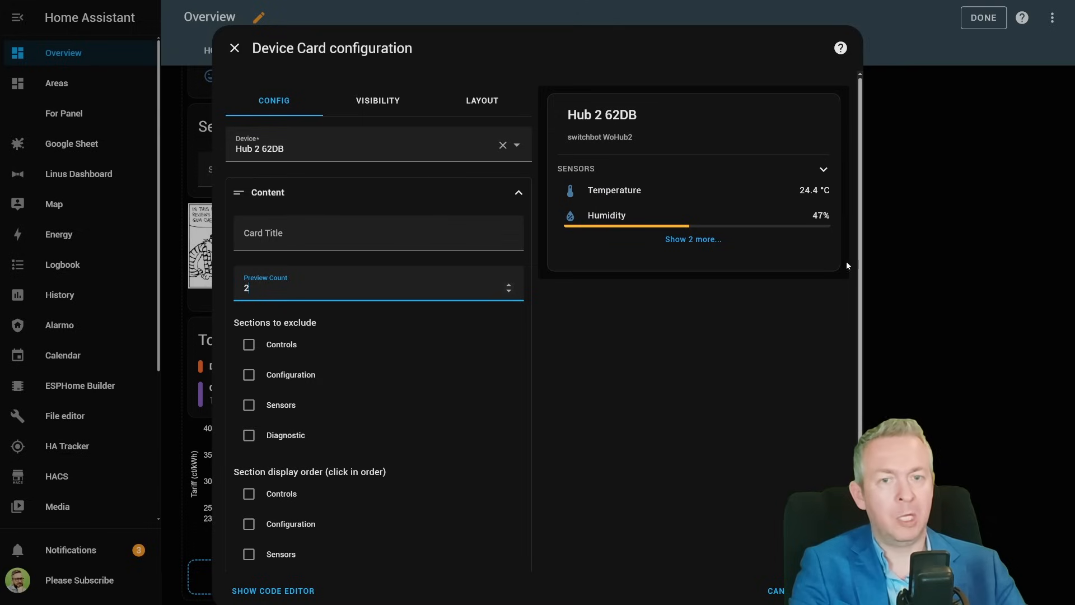
left_click(695, 240)
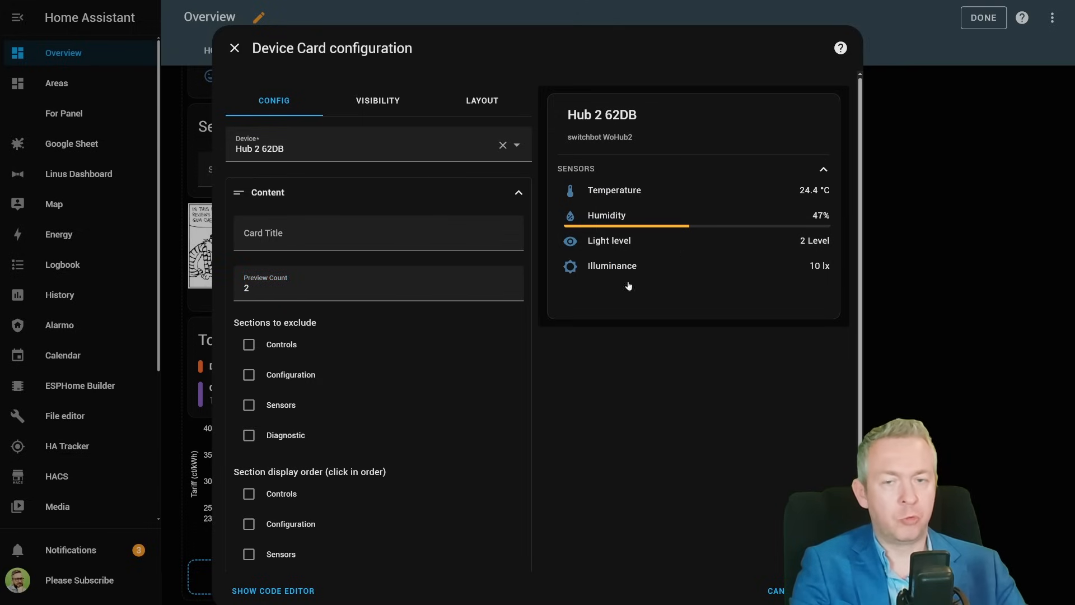
- Toggle each of the sections to exclude on and off to test their effect
left_click(247, 353)
left_click(247, 353)
left_click(247, 353)
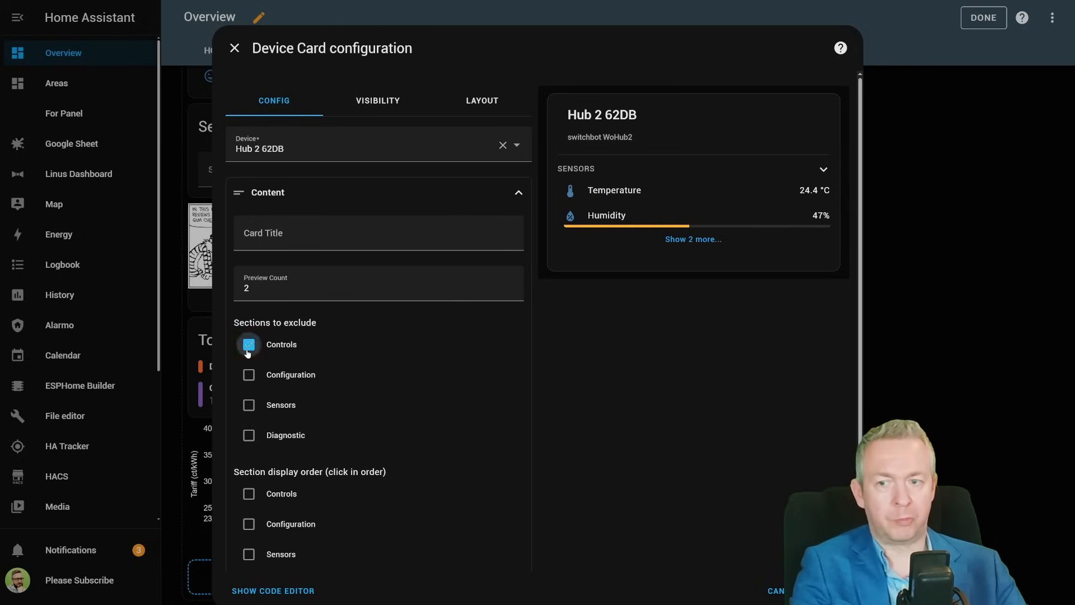
left_click(251, 377)
left_click(250, 376)
left_click(249, 405)
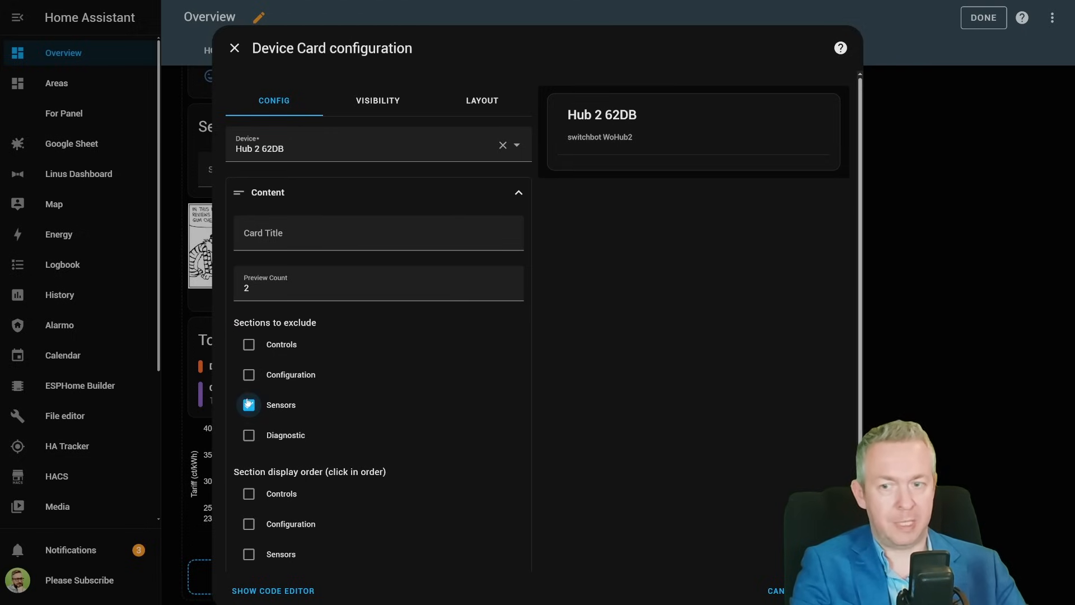
left_click(249, 405)
left_click(249, 435)
left_click(249, 435)
- Set the section display order to Sensors, Controls, Configuration, Diagnostic
scroll(445, 392, "down", 3)
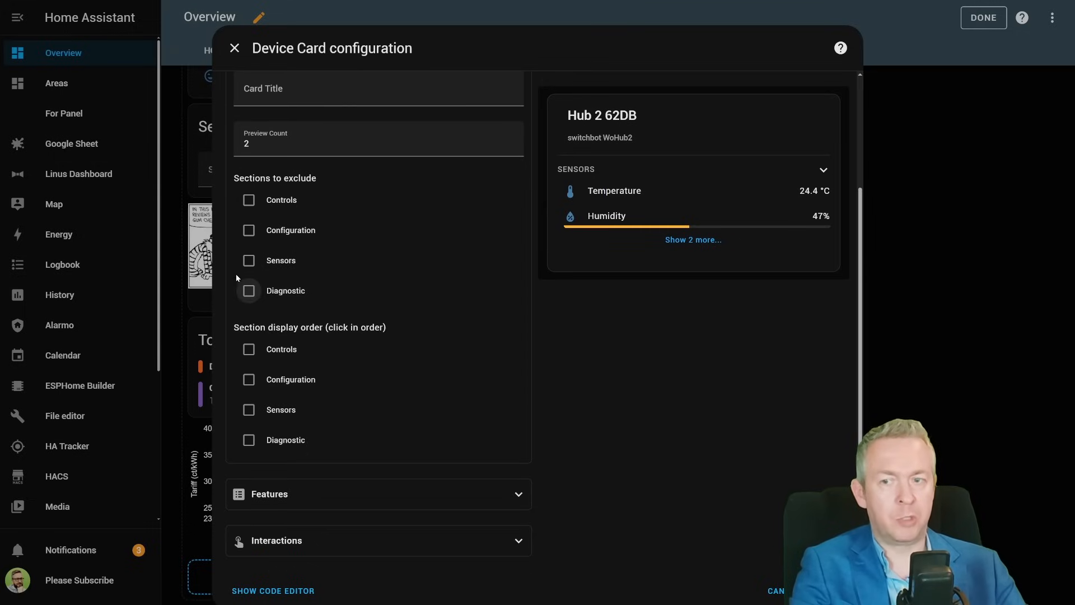
left_click(247, 410)
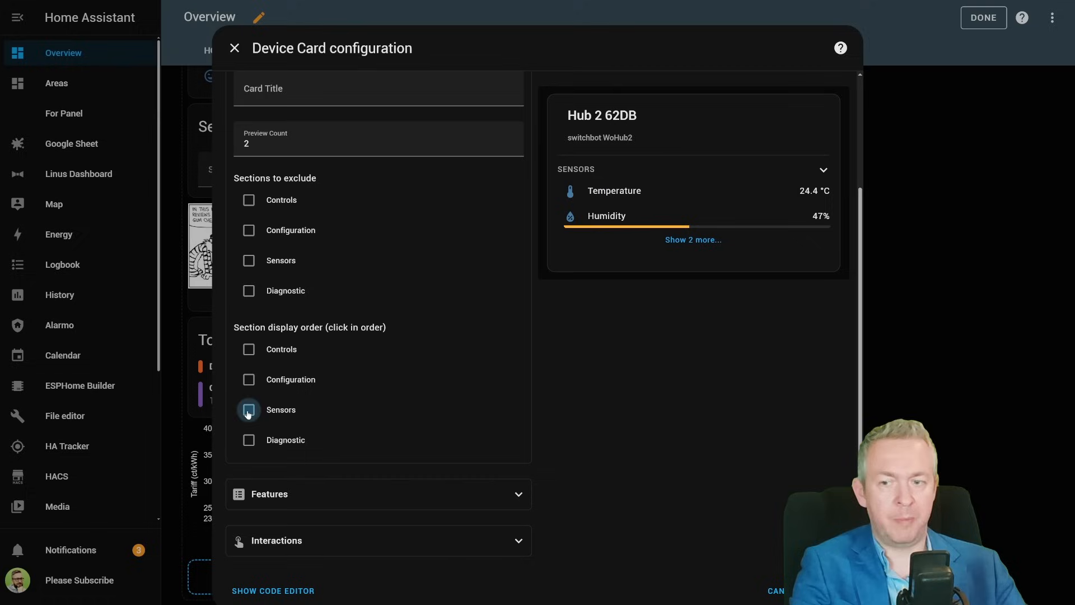
left_click(250, 351)
left_click(248, 381)
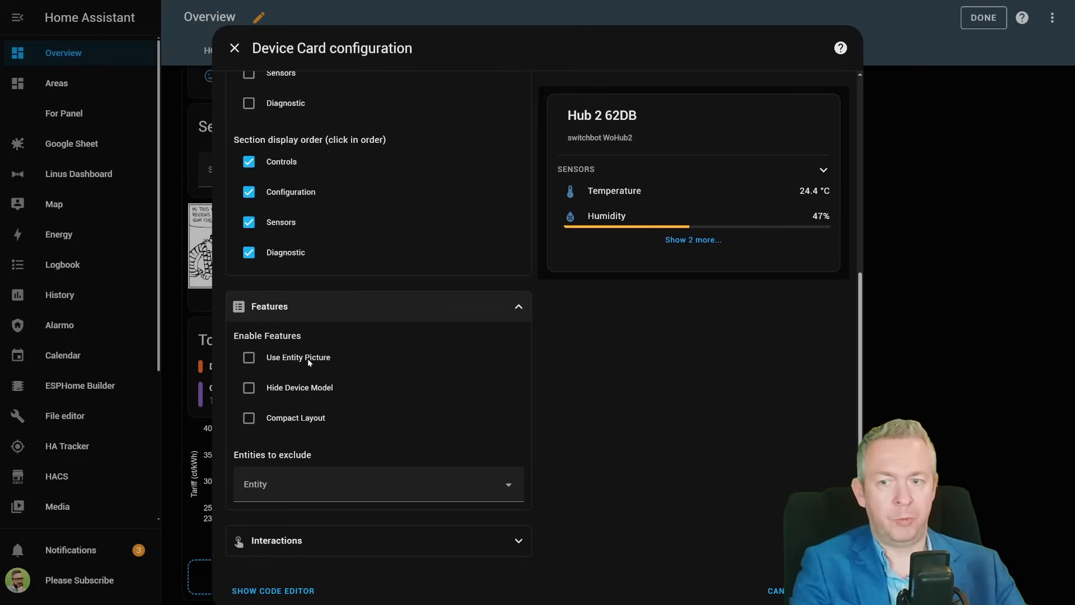
- Open the Features options and enable Hide Device Model, trying and clearing Entity Picture and Compact Layout
left_click(307, 358)
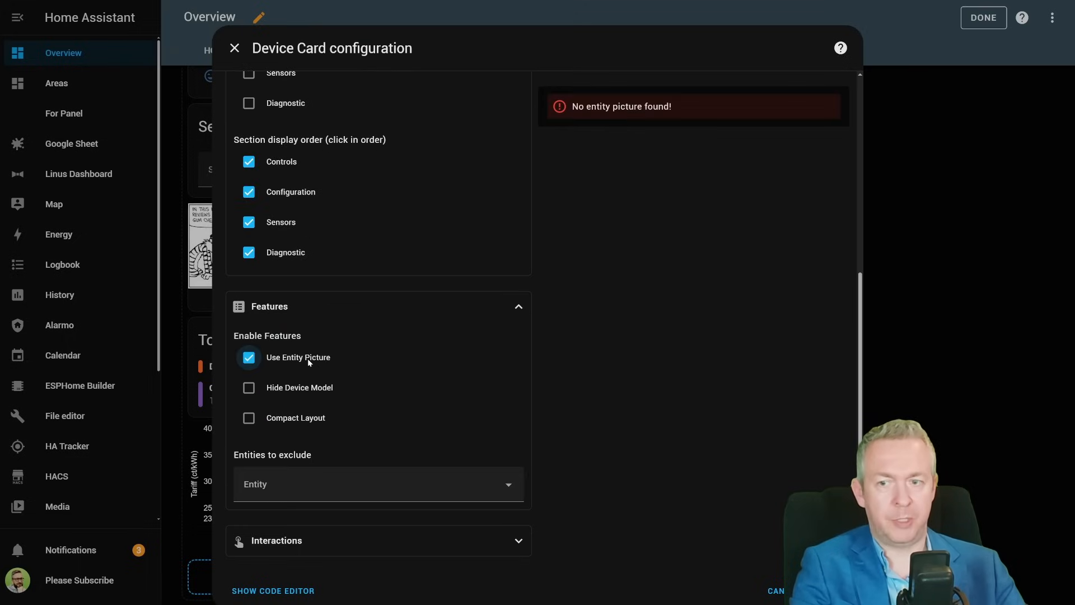
left_click(307, 359)
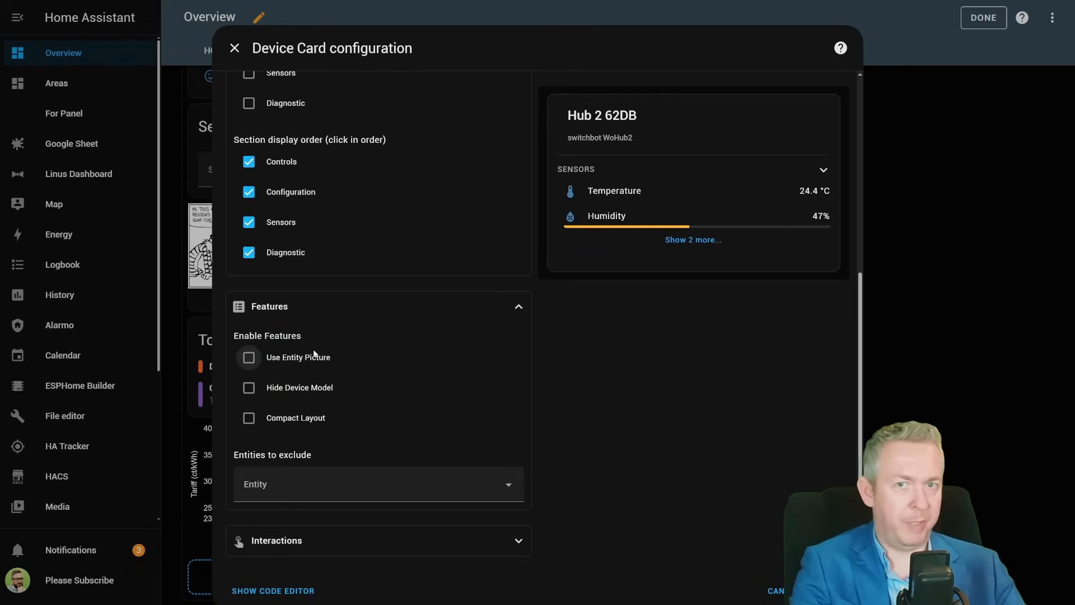
left_click(284, 388)
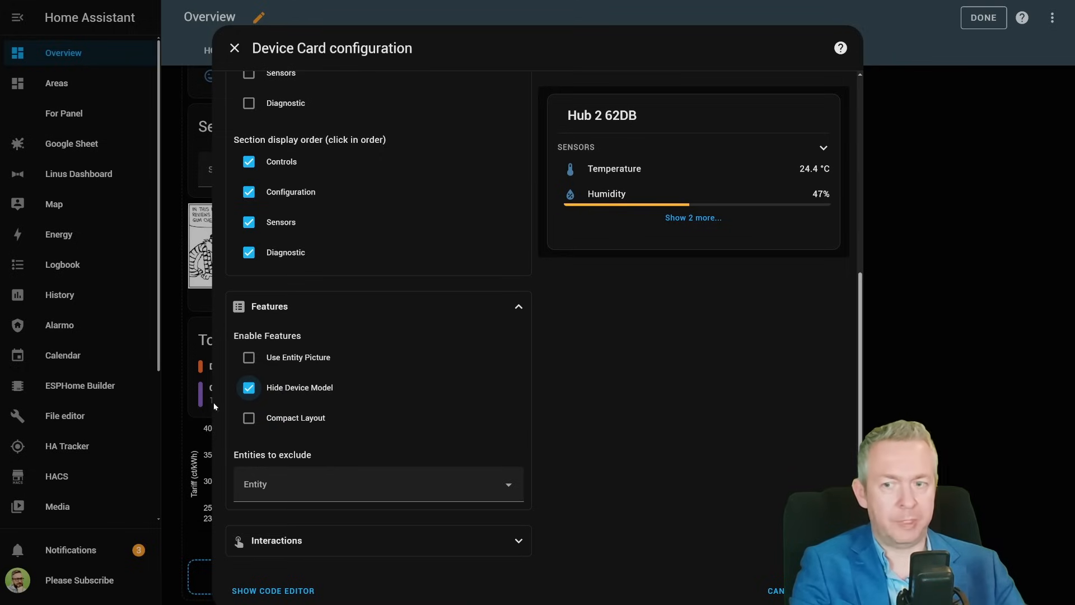
left_click(295, 421)
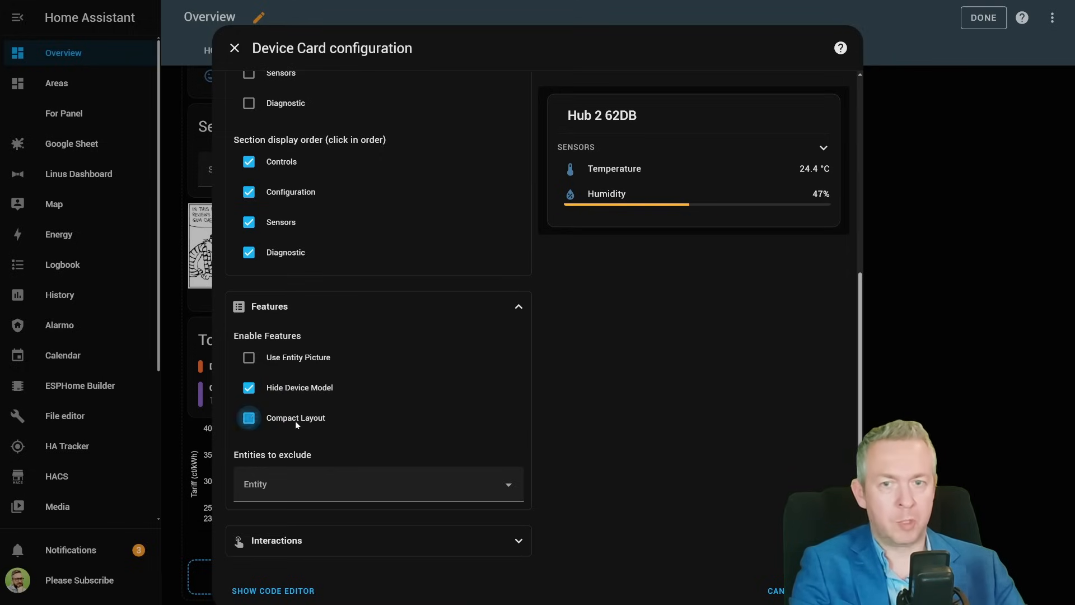
left_click(294, 421)
- Try excluding the Hub 2 62DB Illuminance entity from the card, then clear that exclusion
left_click(324, 483)
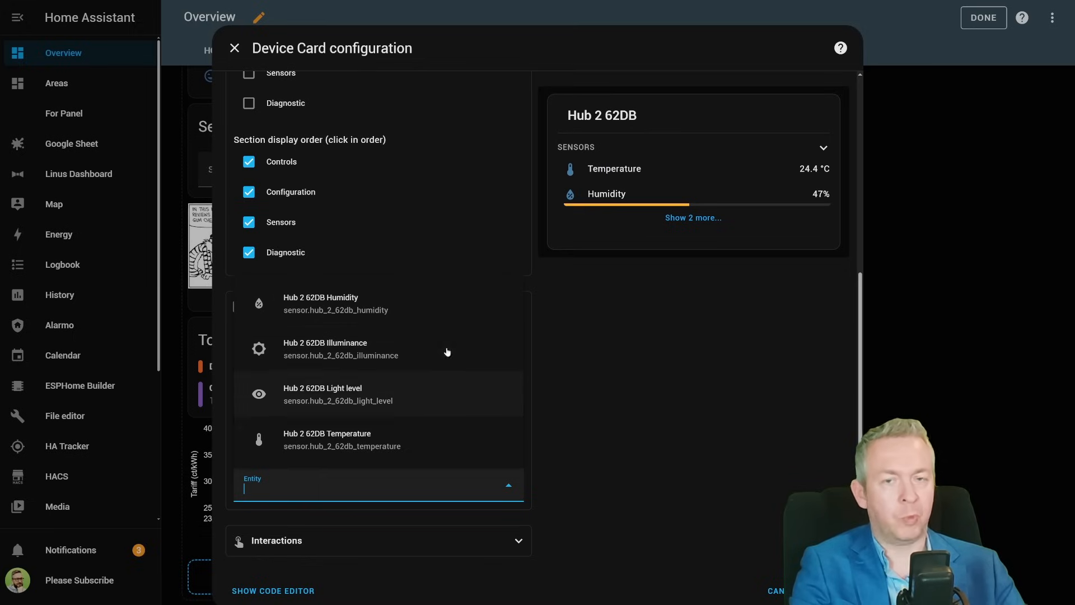
left_click(377, 354)
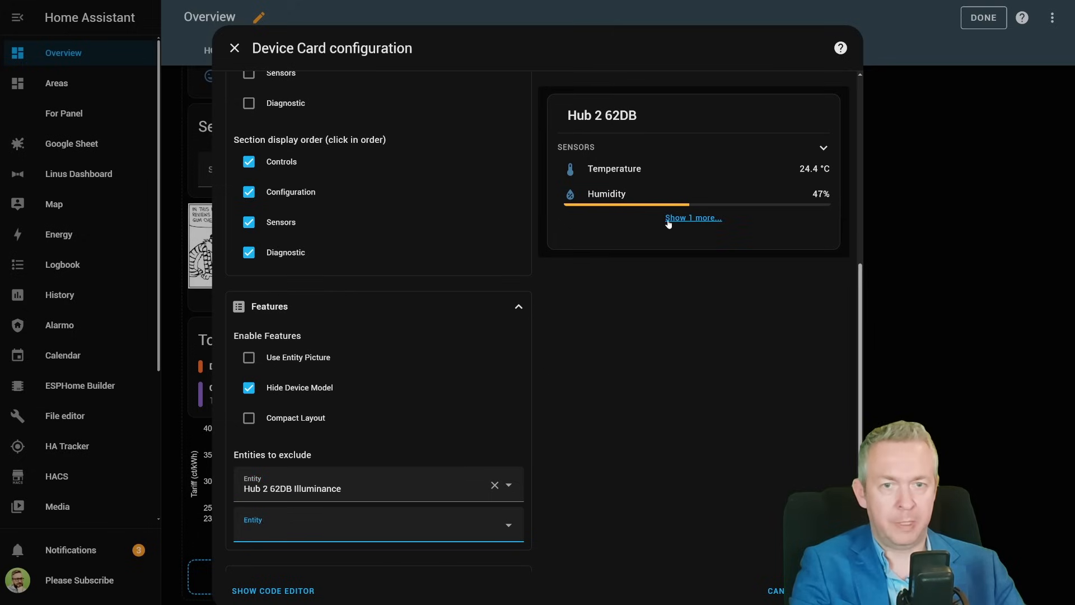
left_click(668, 219)
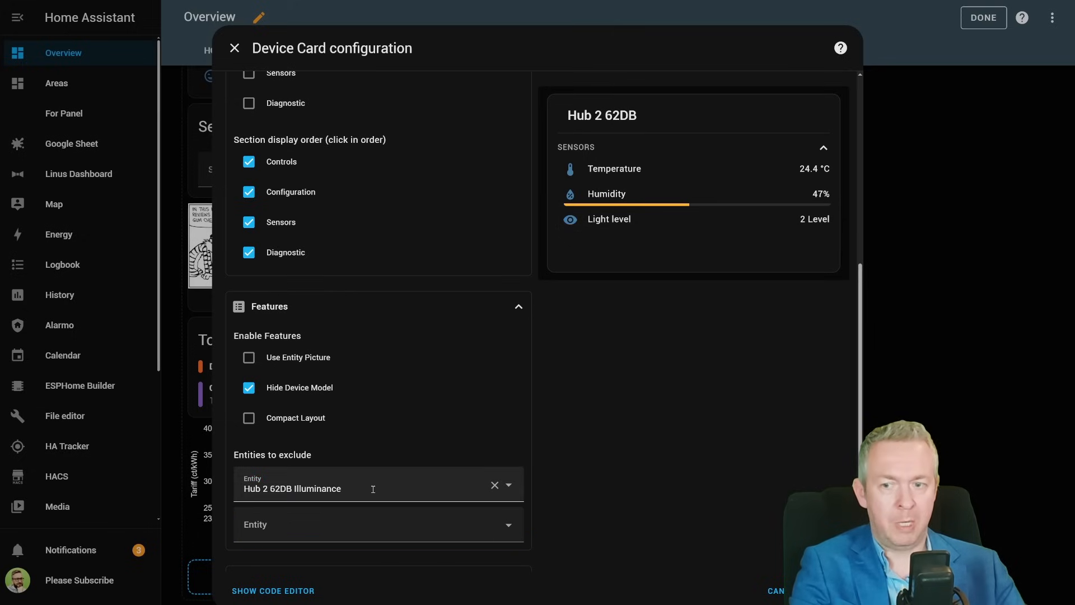
left_click(495, 485)
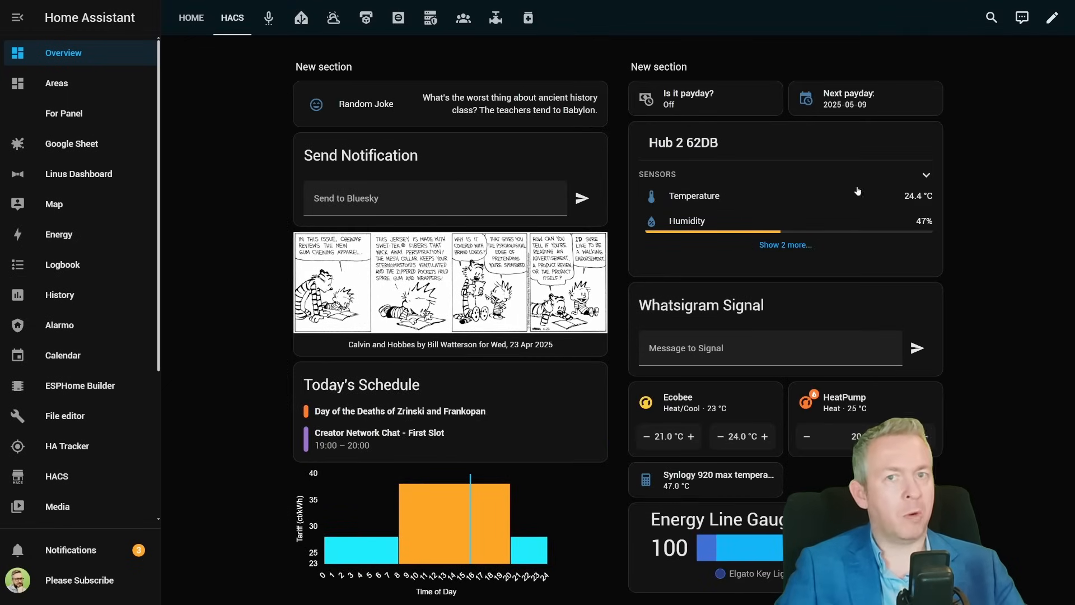
- On the saved device card, expand the extra sensors and inspect the Temperature and Light level attributes
left_click(802, 252)
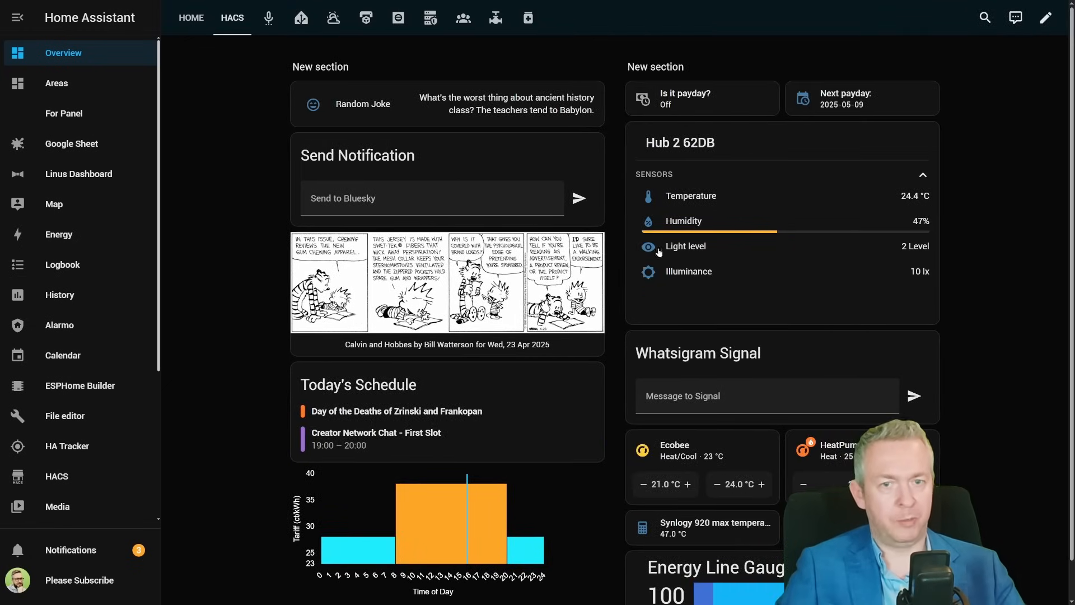
left_click(734, 201)
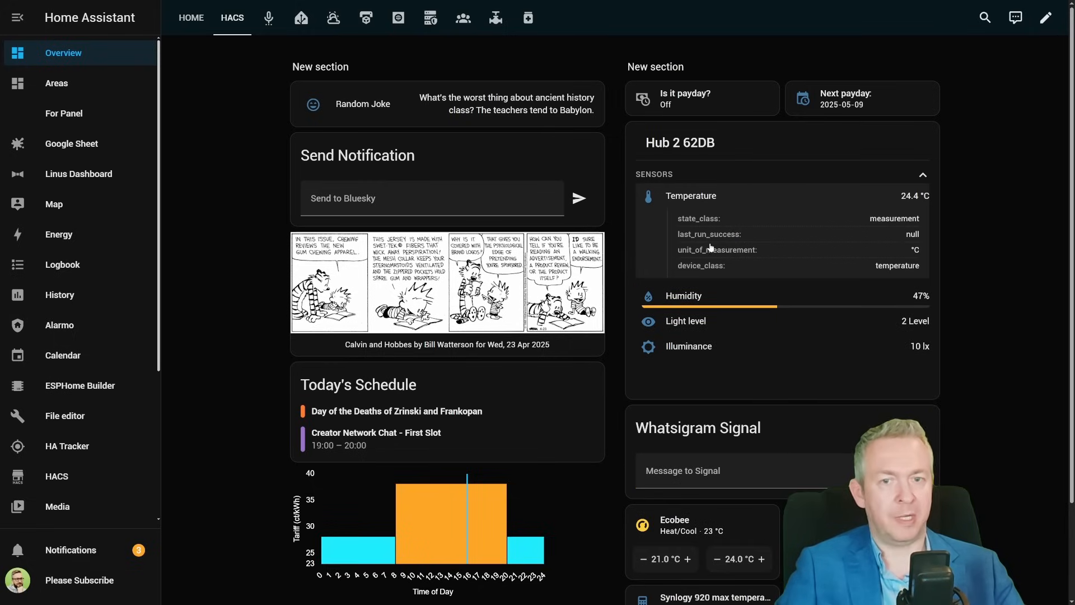
left_click(686, 201)
left_click(687, 249)
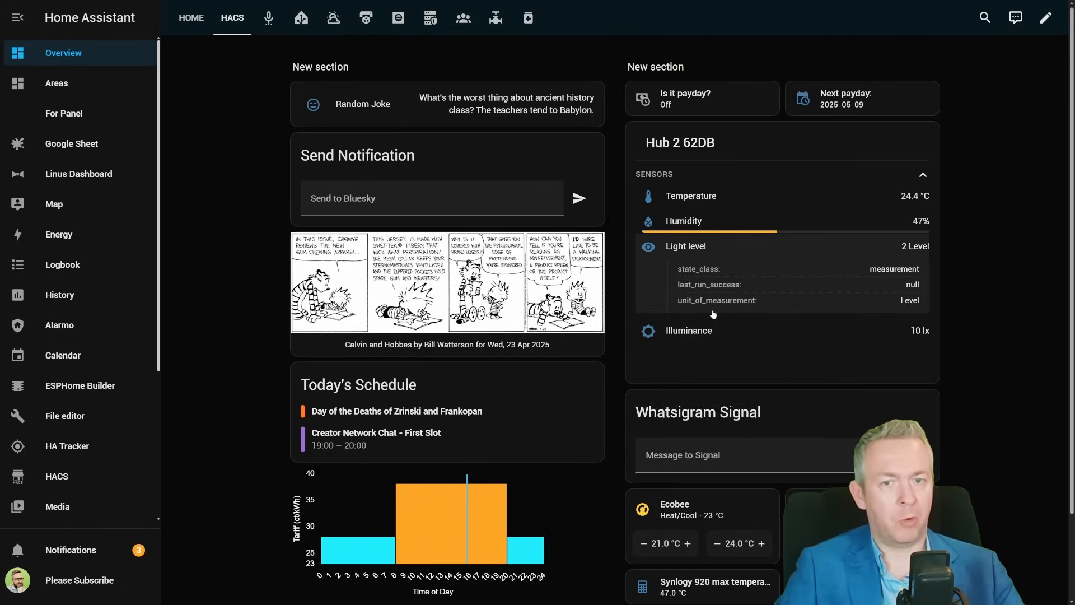
left_click(713, 252)
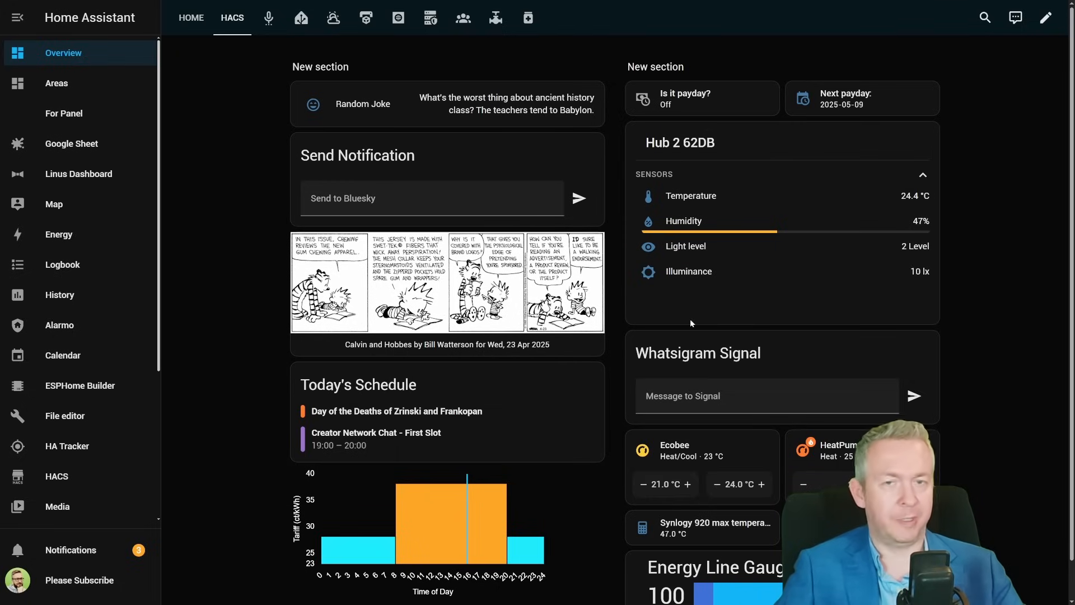